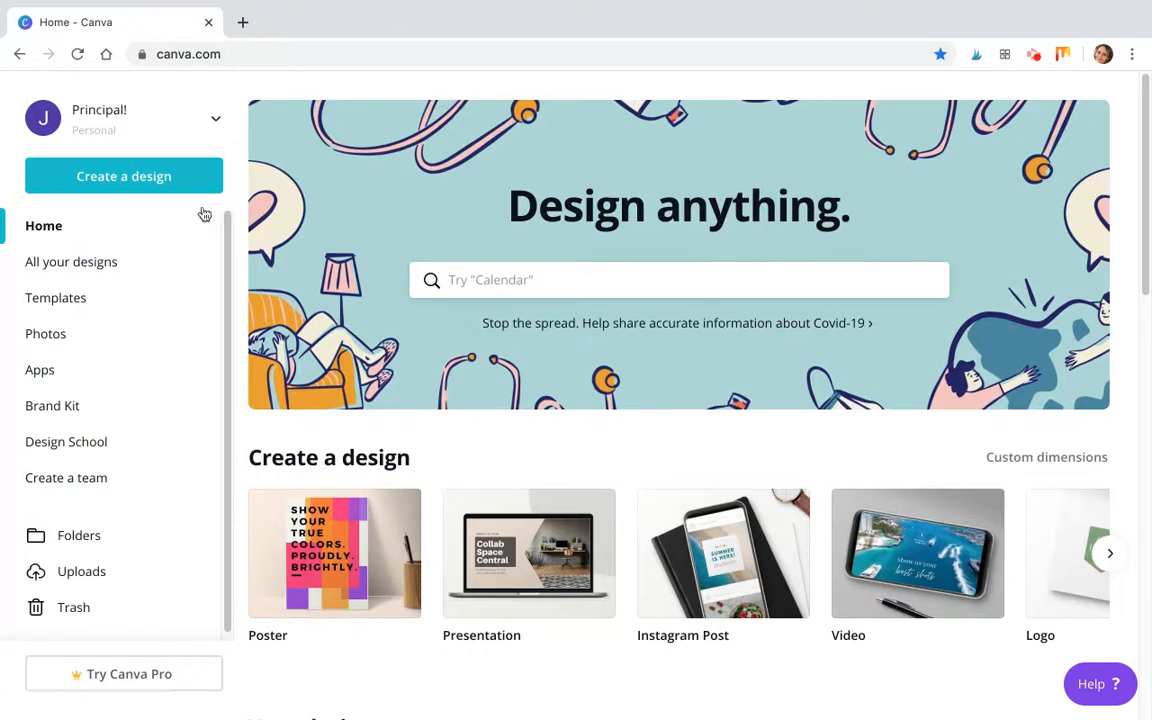
Create a custom-size design 8.5 in wide by 11 in high
{"action": "left_click", "coordinate": [145, 177]}
{"action": "left_click", "coordinate": [40, 268]}
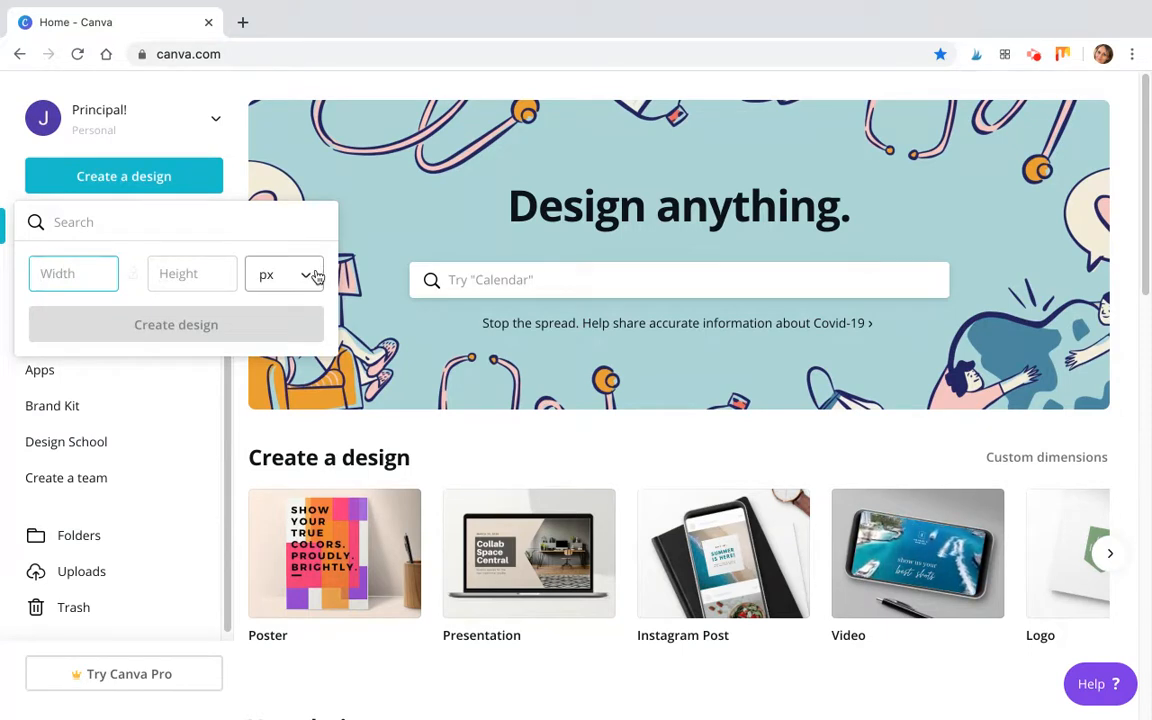
{"action": "left_click", "coordinate": [312, 275]}
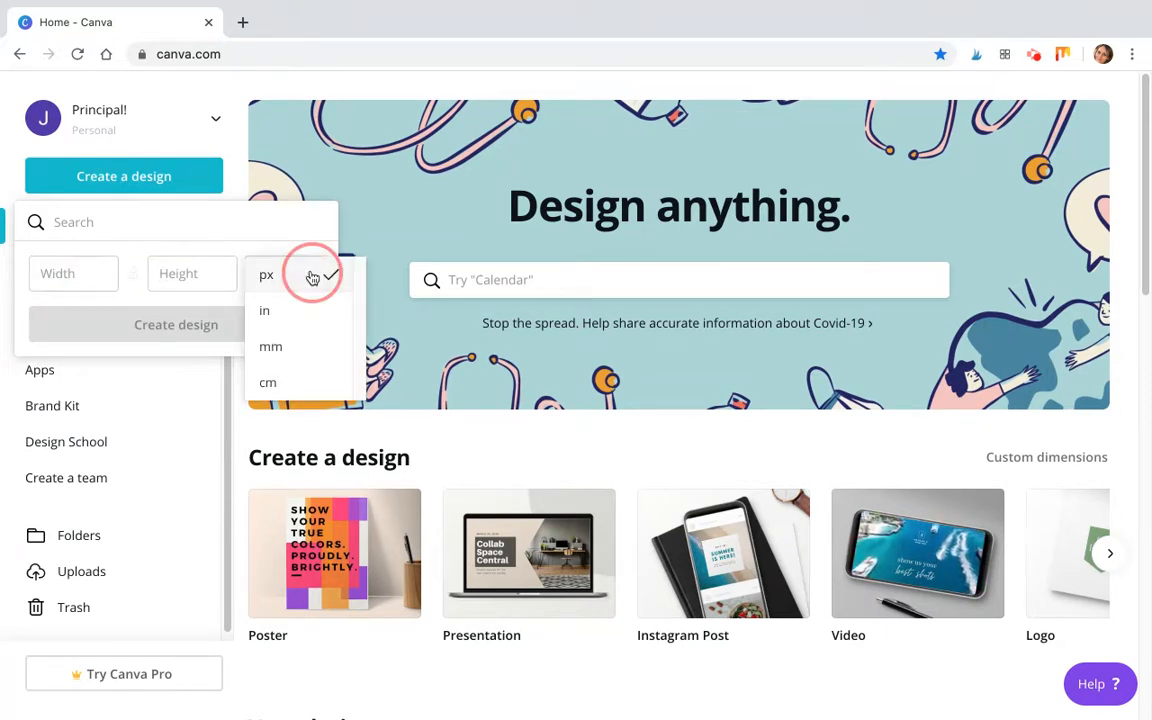
{"action": "left_click", "coordinate": [277, 314]}
{"action": "left_click", "coordinate": [63, 282]}
{"action": "type", "text": "8"}
{"action": "left_click", "coordinate": [192, 282]}
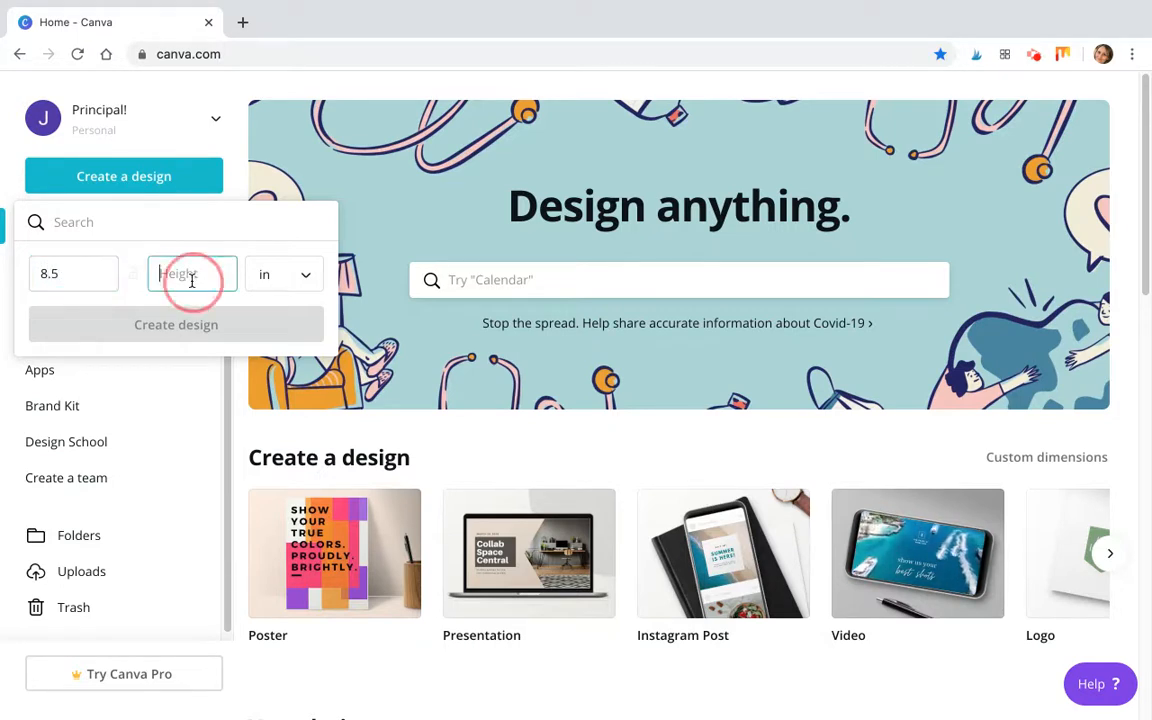
{"action": "type", "text": "11"}
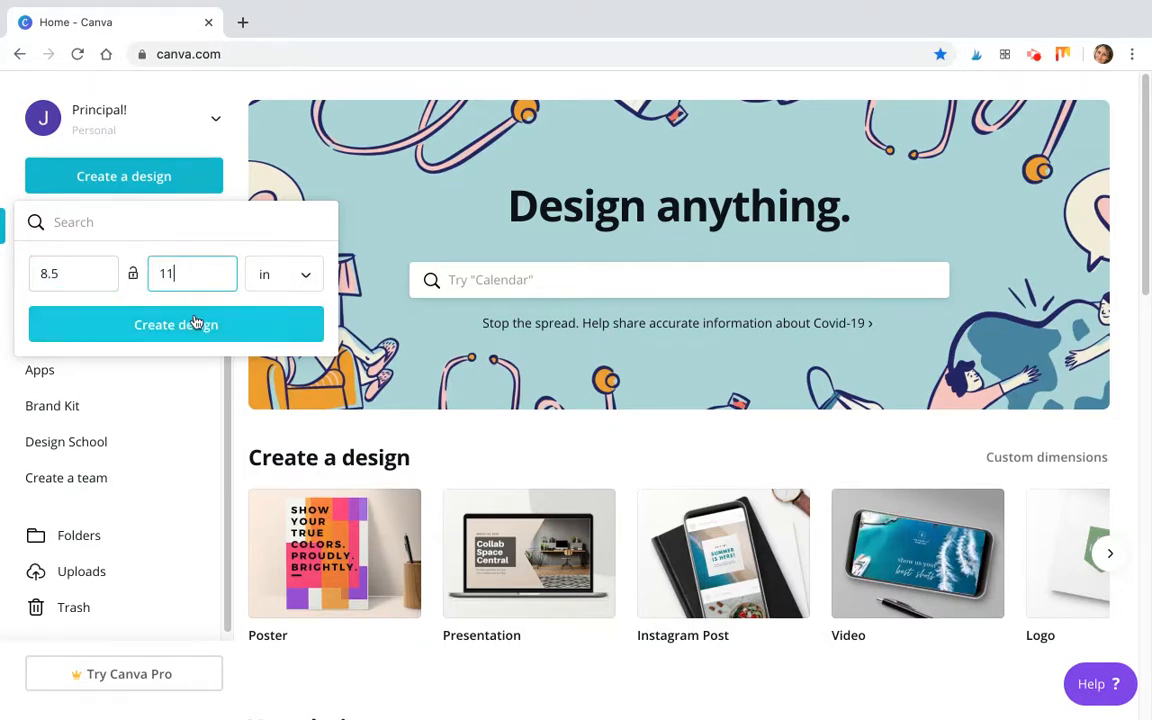
{"action": "left_click", "coordinate": [198, 322]}
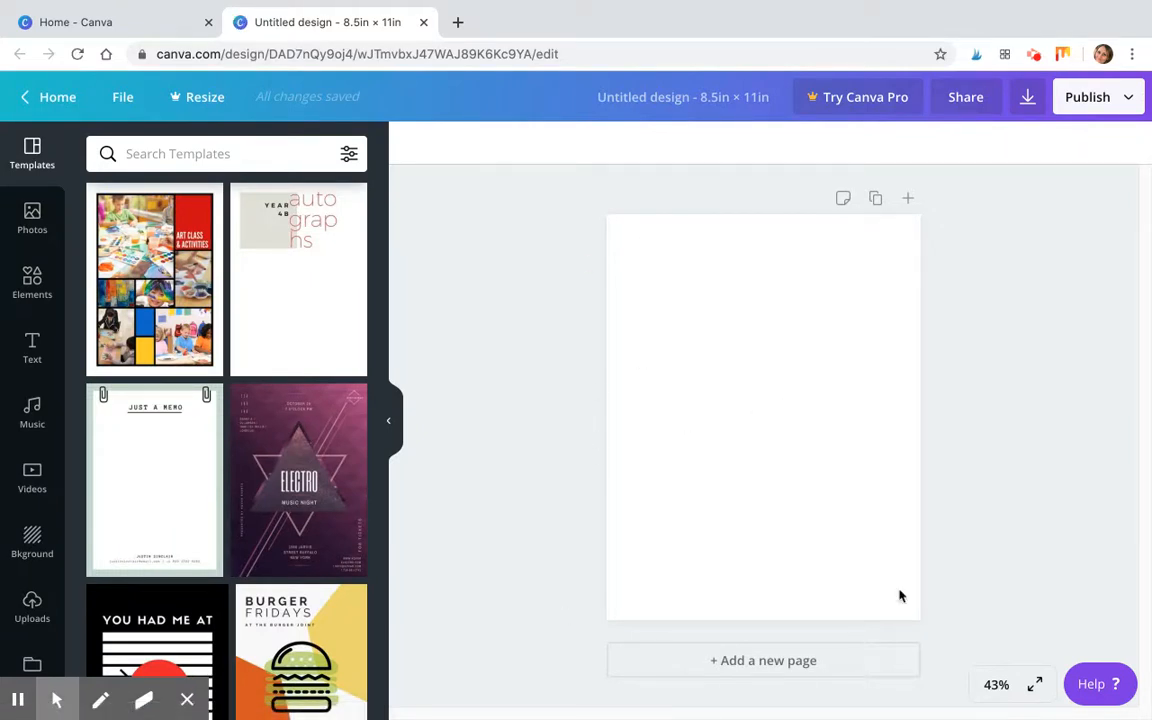
Name the untitled design "Principal Finder"
{"action": "left_click", "coordinate": [996, 685]}
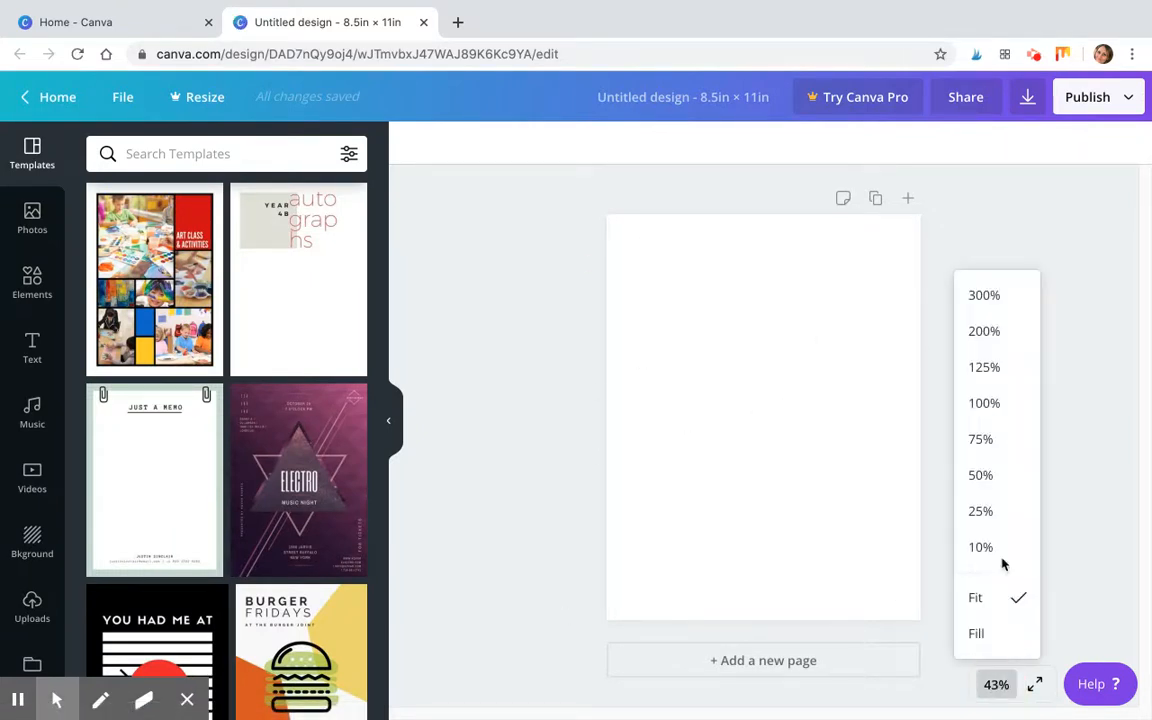
{"action": "left_click", "coordinate": [1012, 479]}
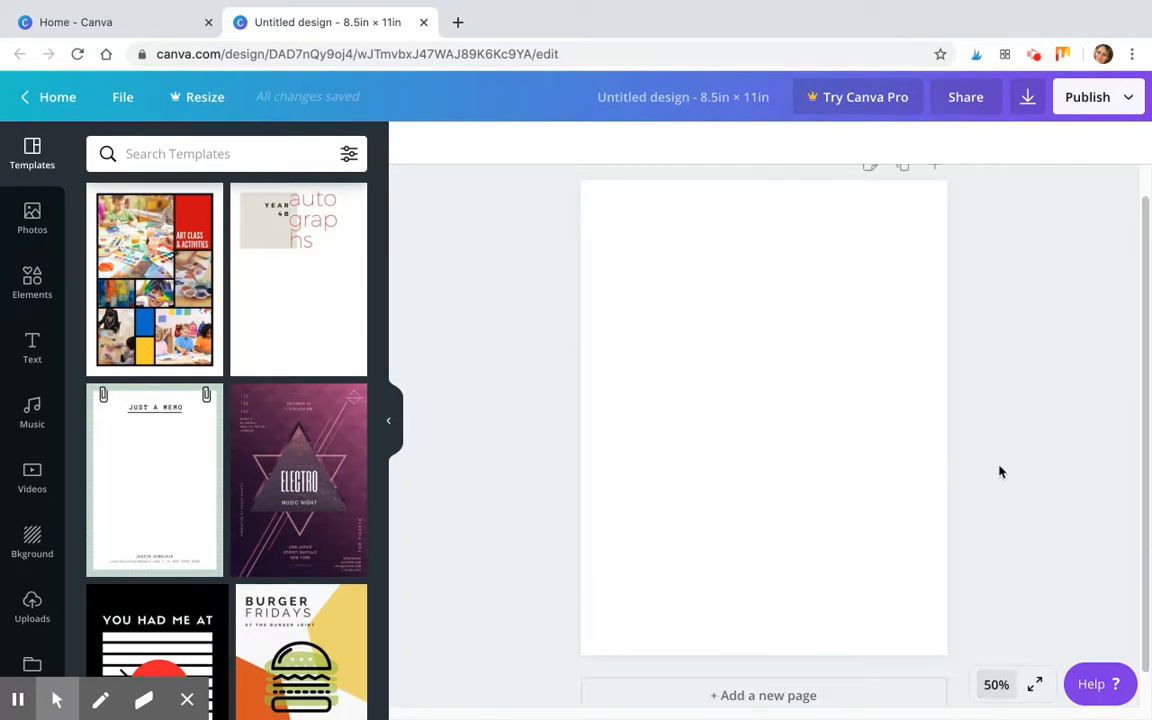
{"action": "scroll", "coordinate": [998, 472], "scroll_direction": "up", "scroll_amount": 1}
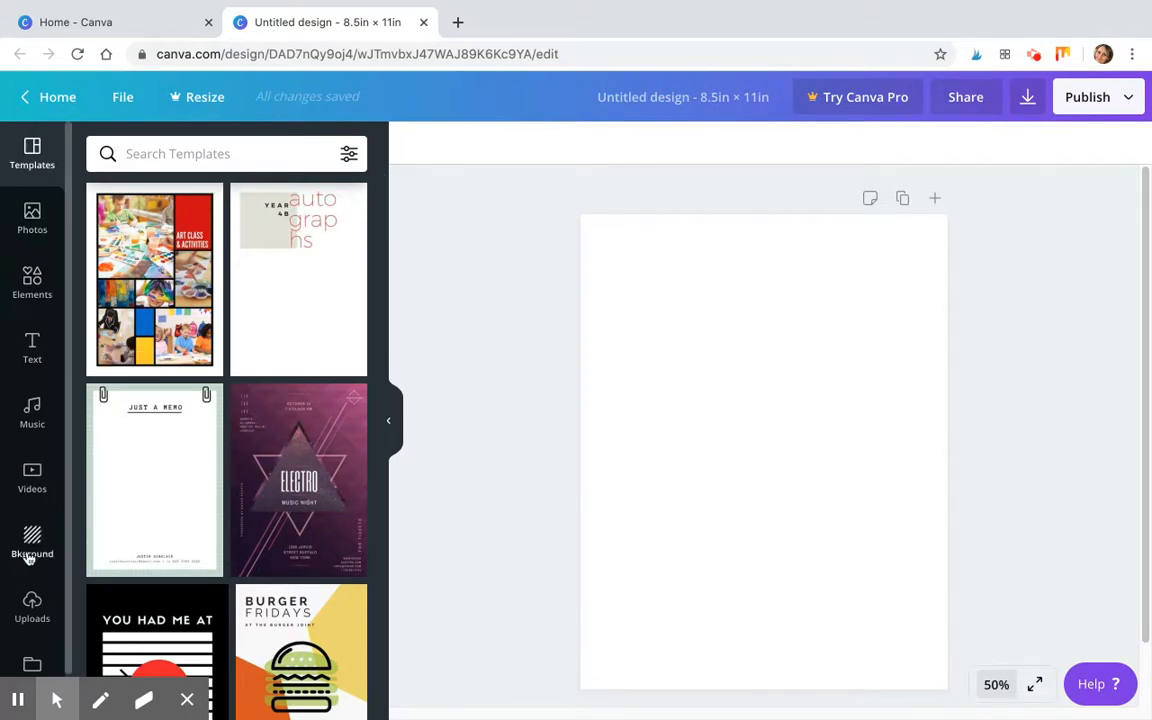
{"action": "left_click", "coordinate": [187, 700]}
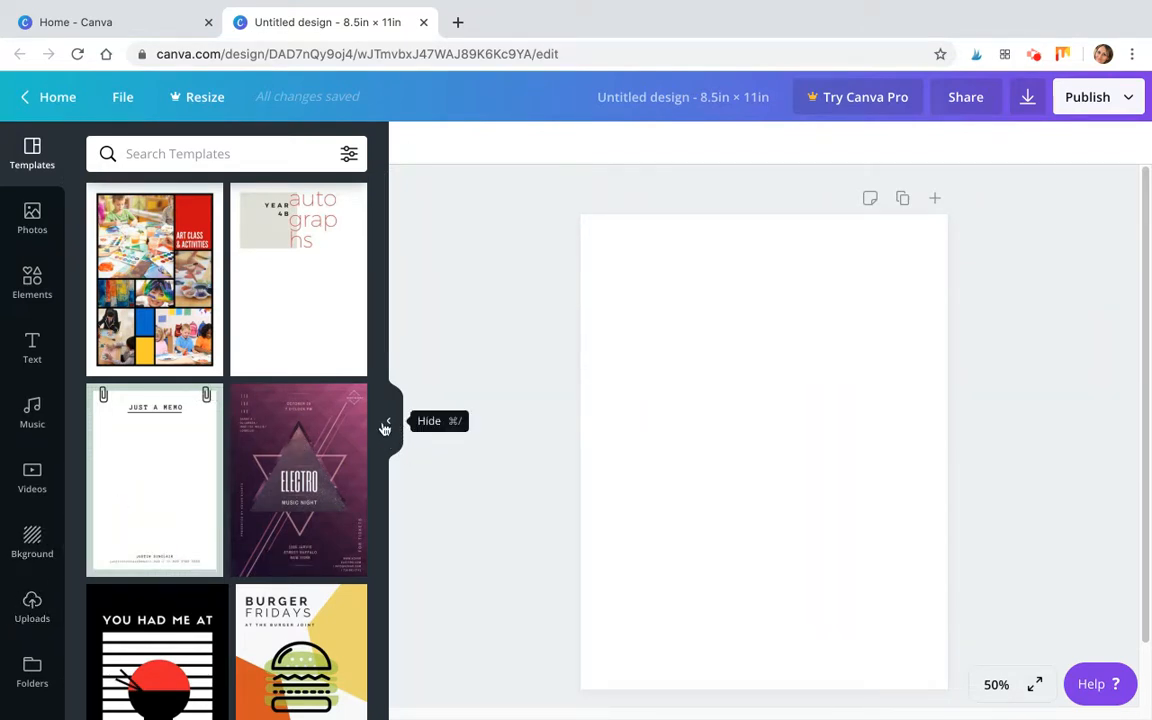
{"action": "left_click", "coordinate": [656, 97]}
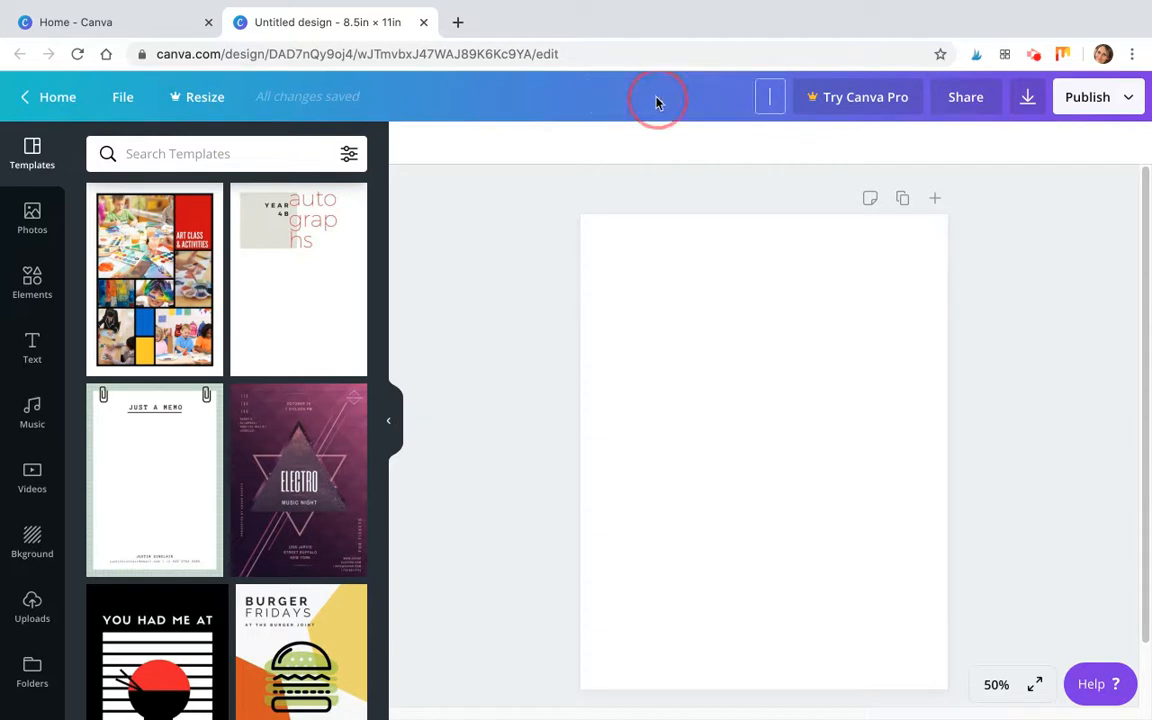
{"action": "type", "text": "Princip"}
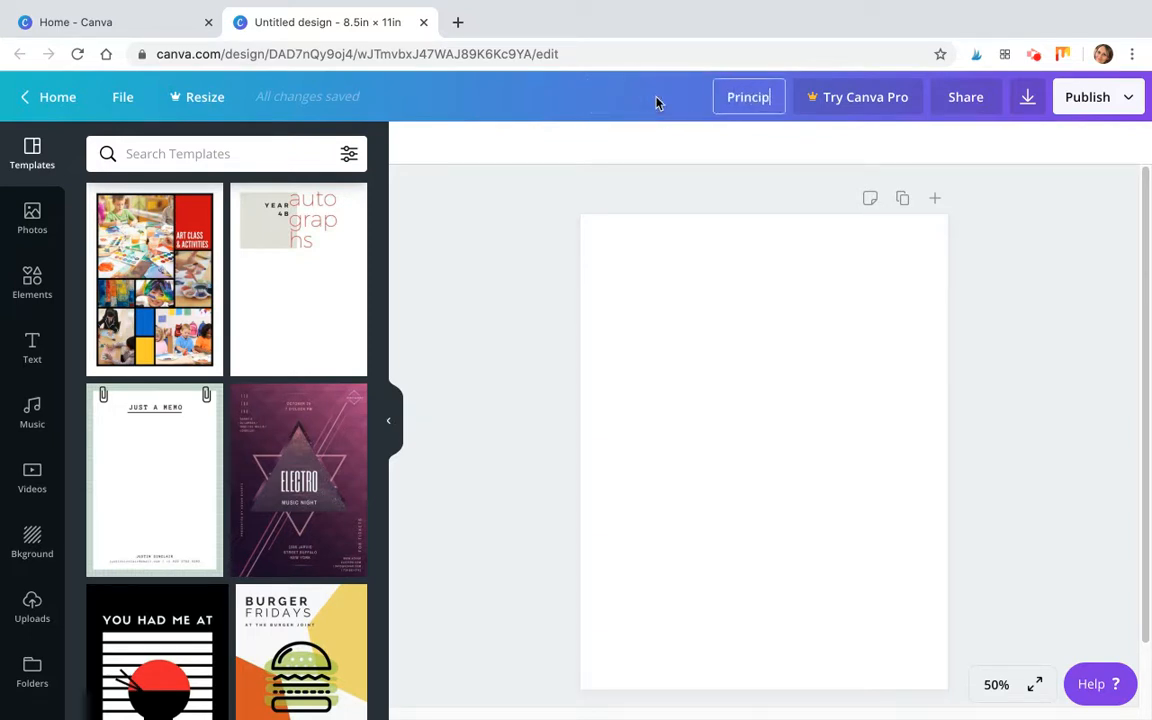
{"action": "type", "text": "al Finder"}
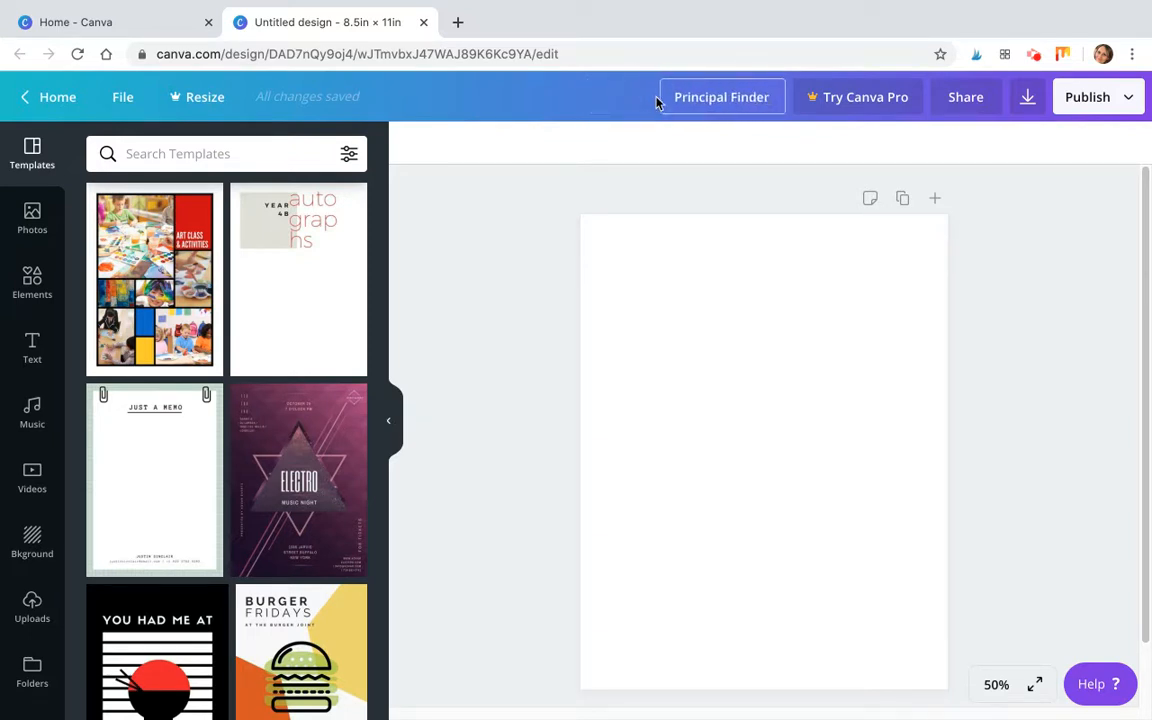
{"action": "left_click", "coordinate": [474, 311]}
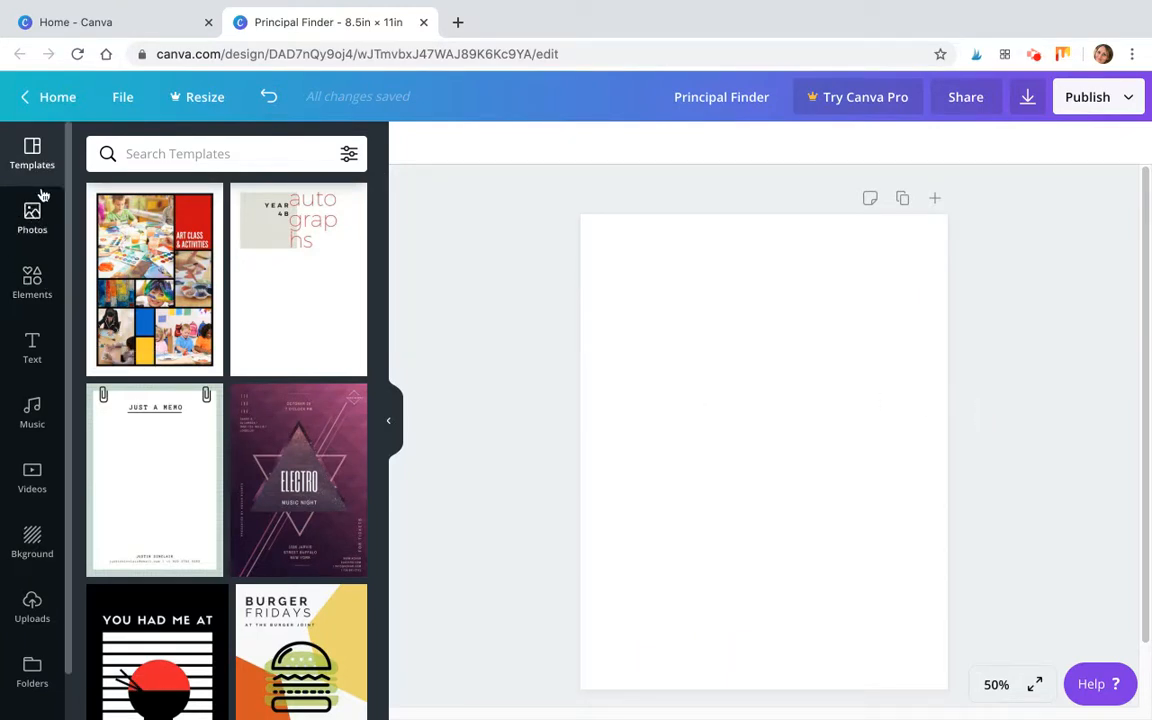
Search the elements for "shapes" and add the rounded square with a darker border to the page
{"action": "left_click", "coordinate": [33, 283]}
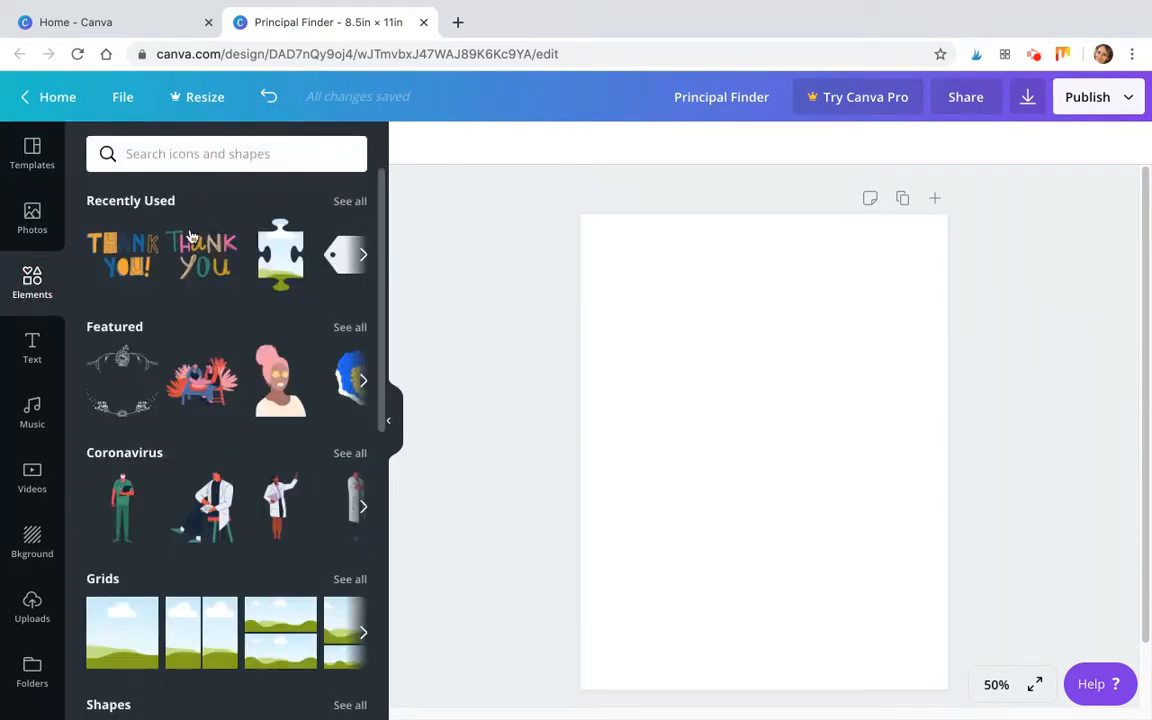
{"action": "left_click", "coordinate": [186, 156]}
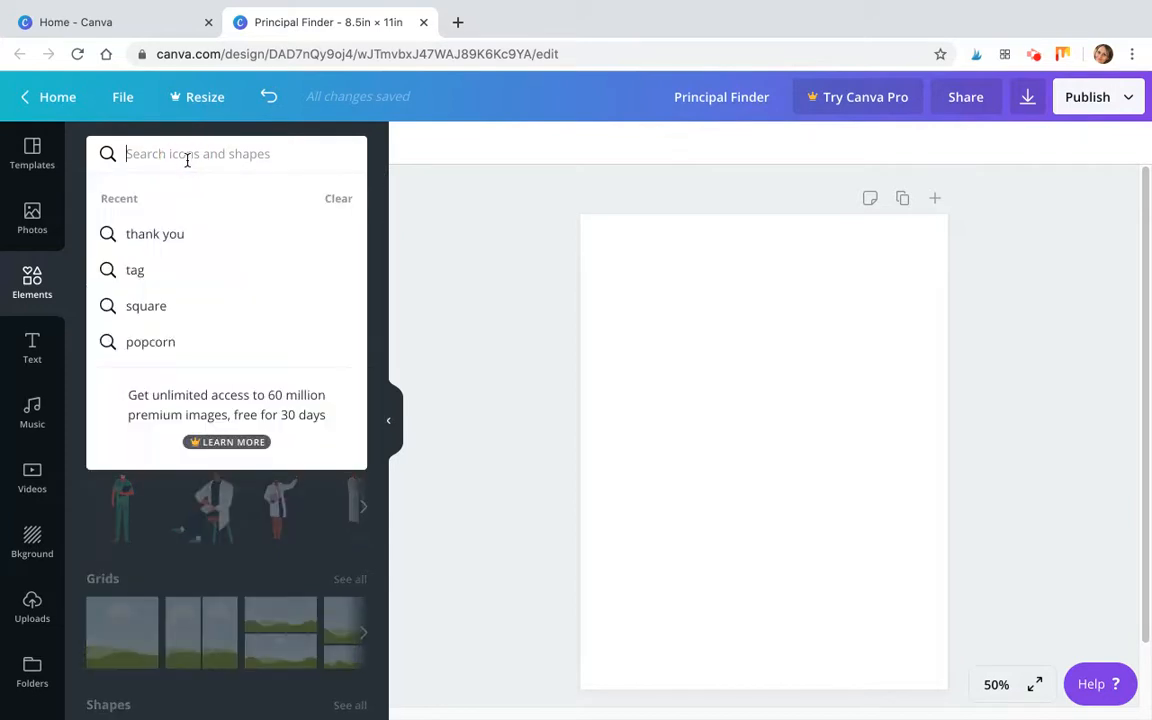
{"action": "type", "text": "shapes"}
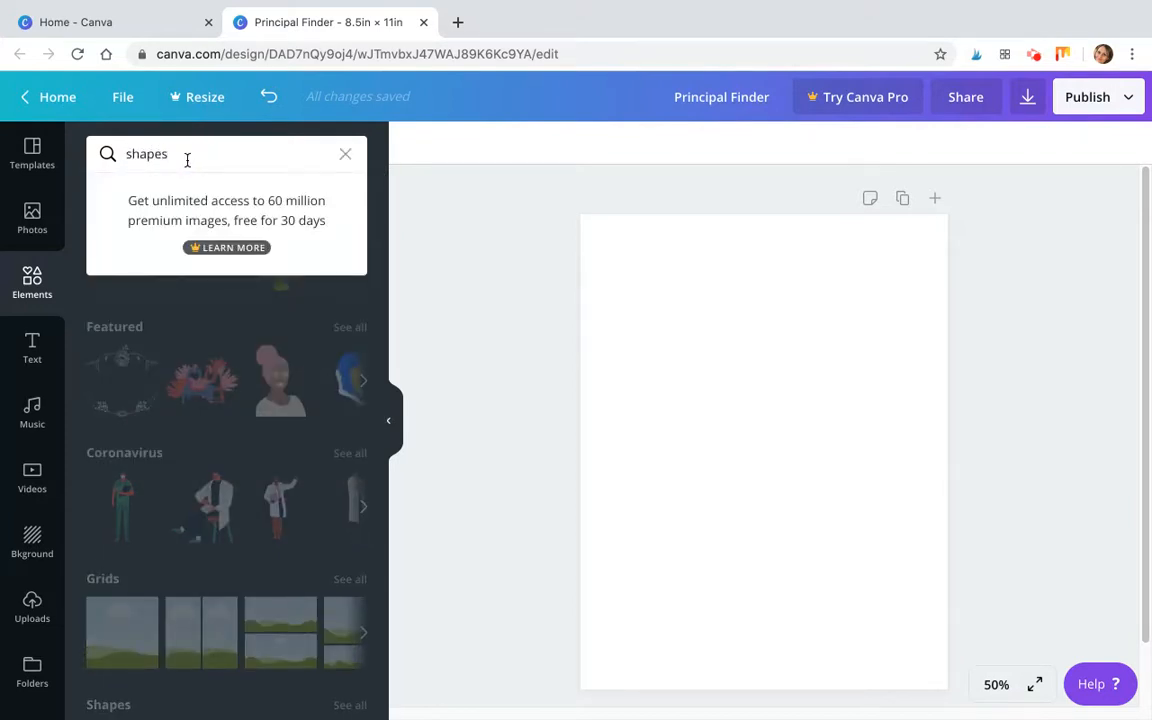
{"action": "key", "text": "Return"}
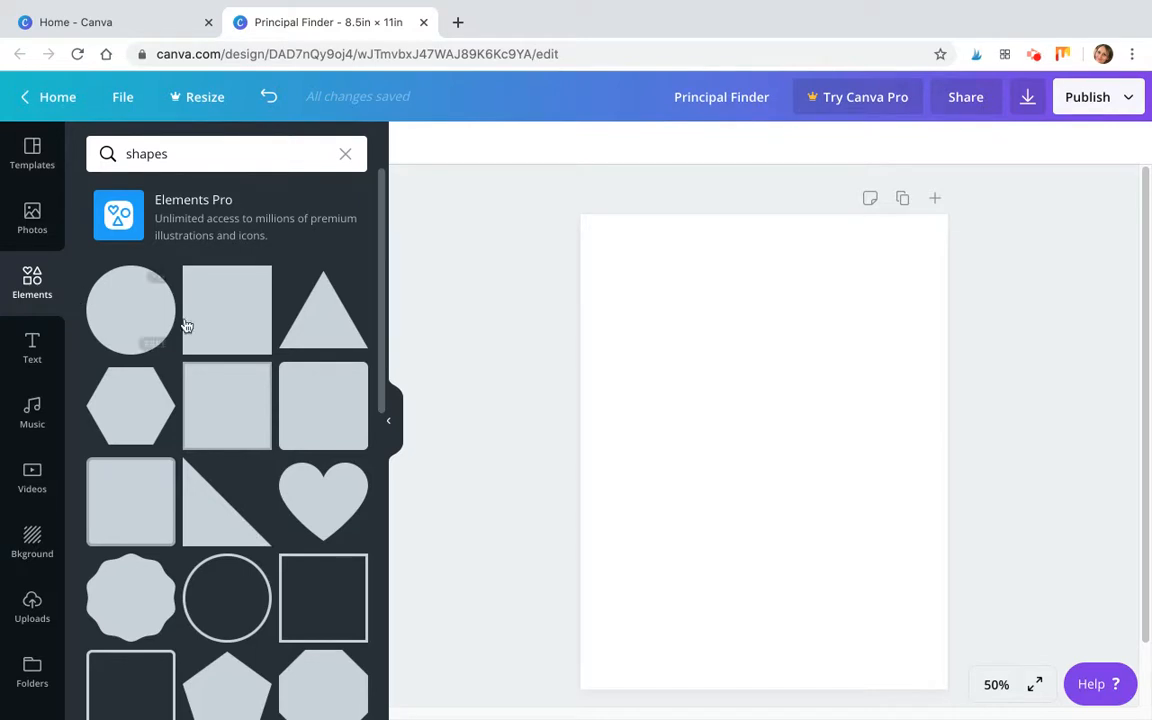
{"action": "scroll", "coordinate": [306, 524], "scroll_direction": "down", "scroll_amount": 3}
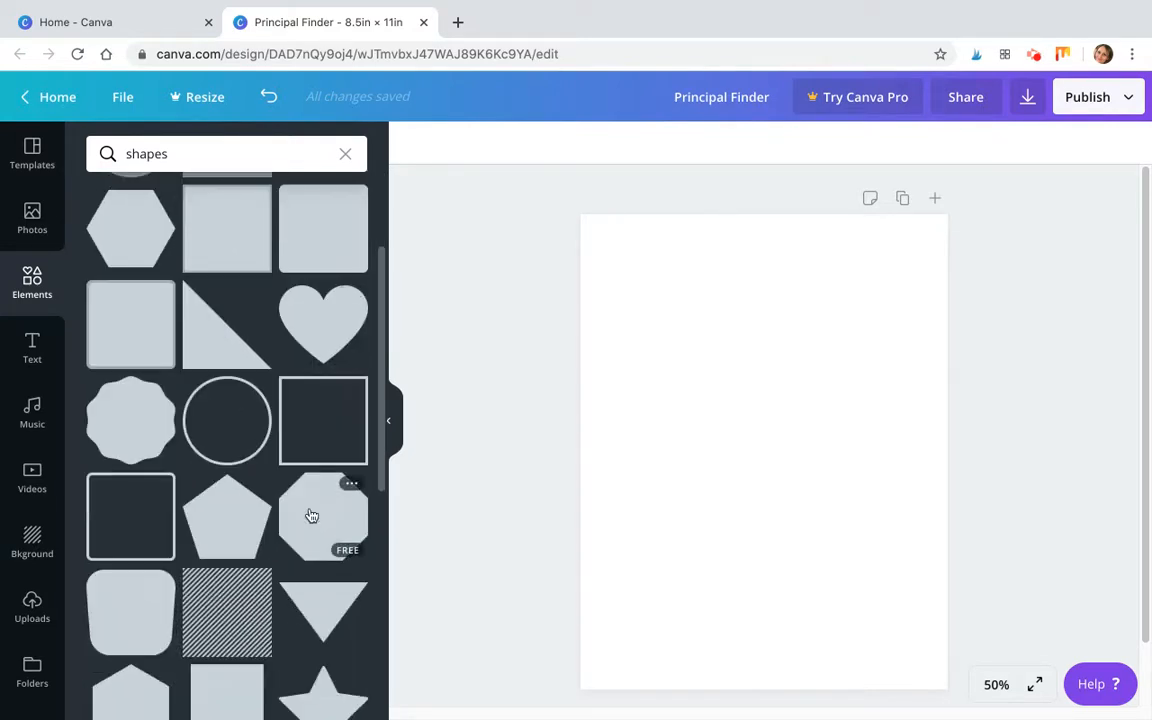
{"action": "scroll", "coordinate": [308, 514], "scroll_direction": "down", "scroll_amount": 2}
{"action": "scroll", "coordinate": [311, 515], "scroll_direction": "up", "scroll_amount": 5}
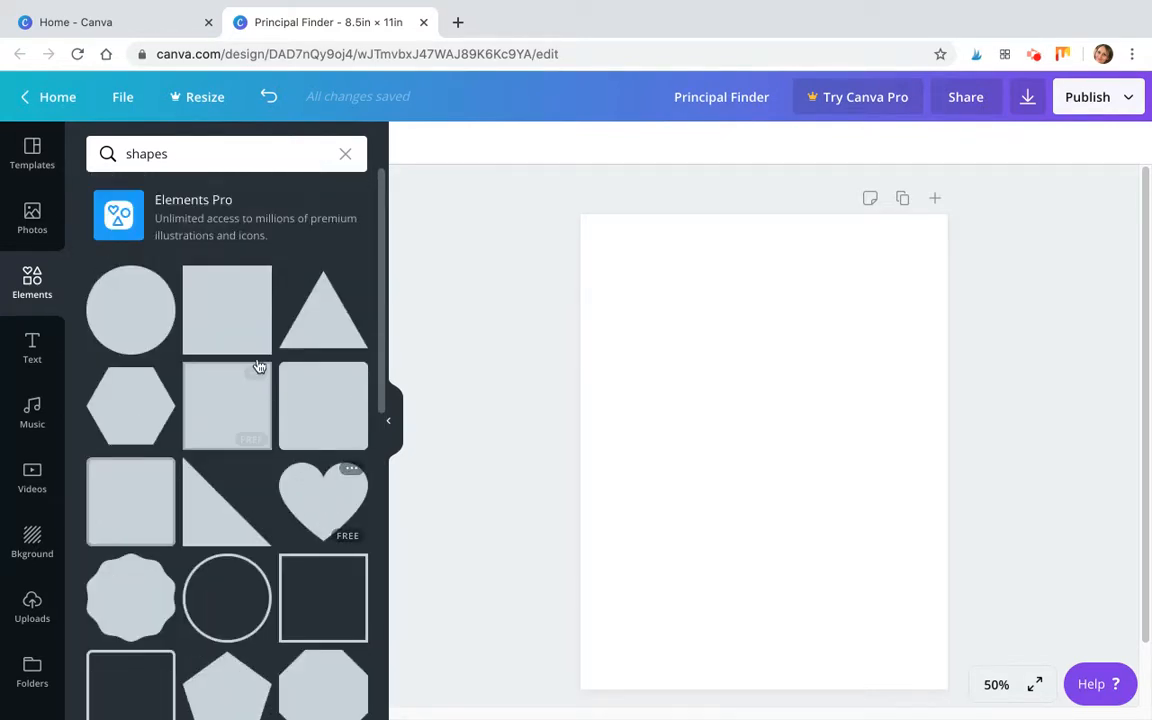
{"action": "left_click", "coordinate": [137, 512]}
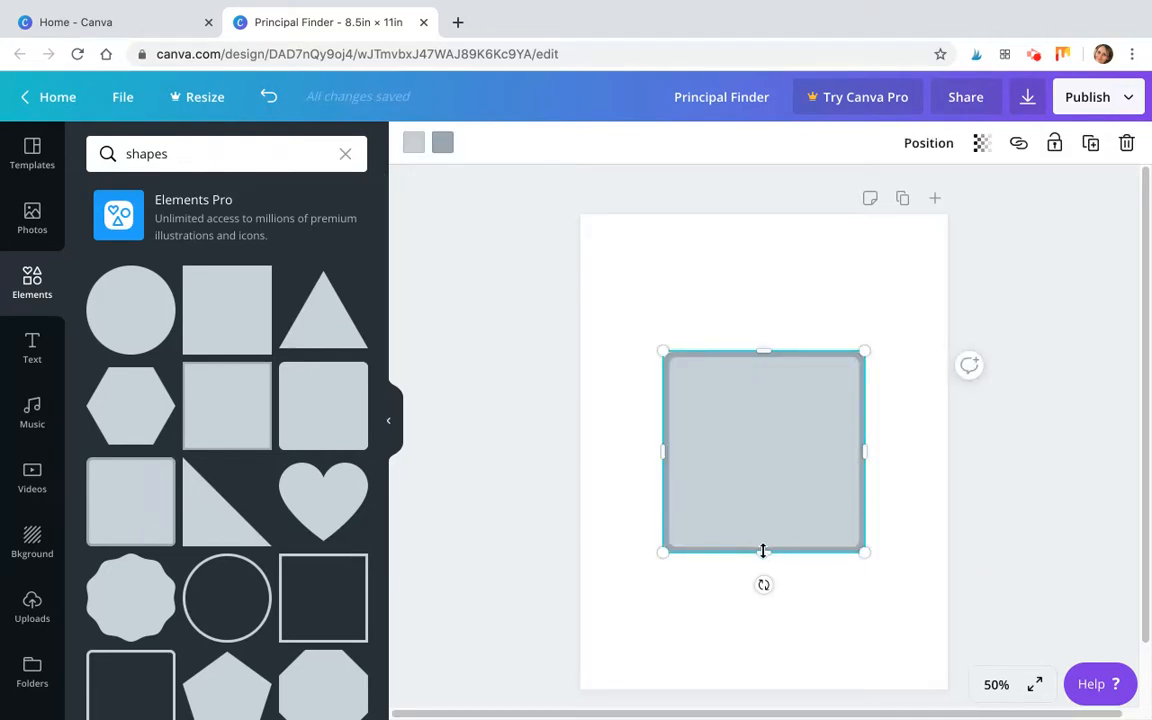
Reshape the square into a wide box about 8 in wide and 2.8 in high across the page's upper edge
{"action": "left_click_drag", "start_coordinate": [763, 550], "coordinate": [694, 257]}
{"action": "left_click_drag", "start_coordinate": [786, 313], "coordinate": [932, 381]}
{"action": "left_click_drag", "start_coordinate": [764, 383], "coordinate": [758, 340]}
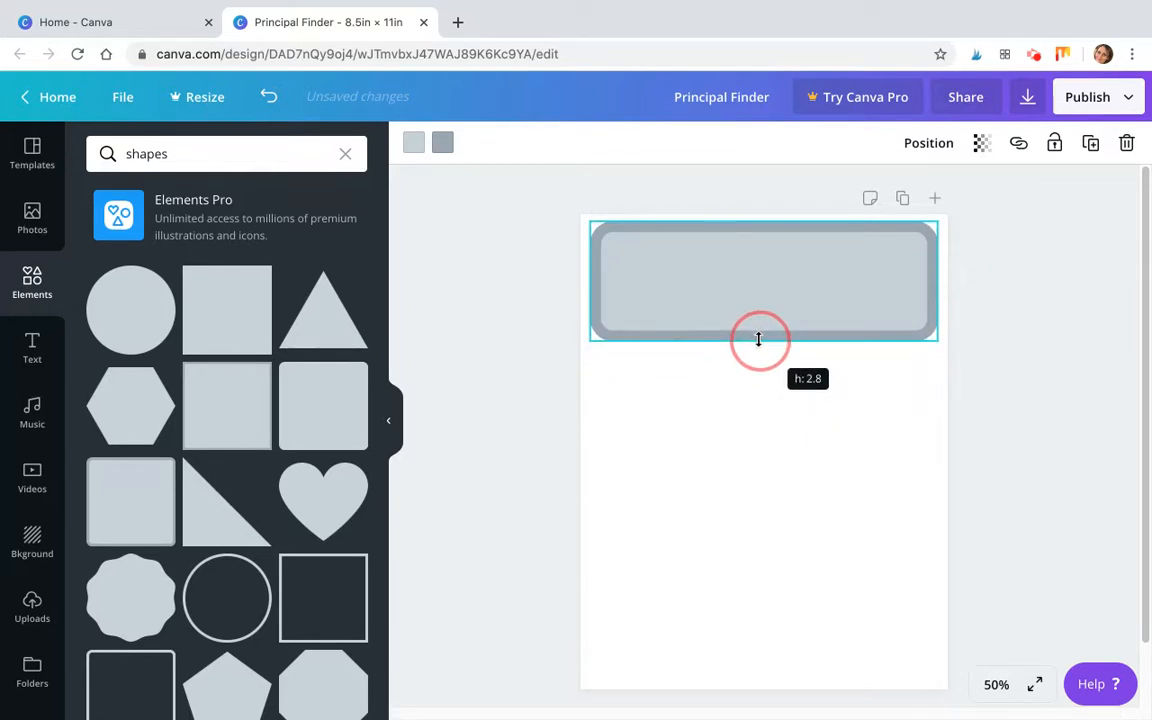
{"action": "left_click_drag", "start_coordinate": [758, 340], "coordinate": [758, 340]}
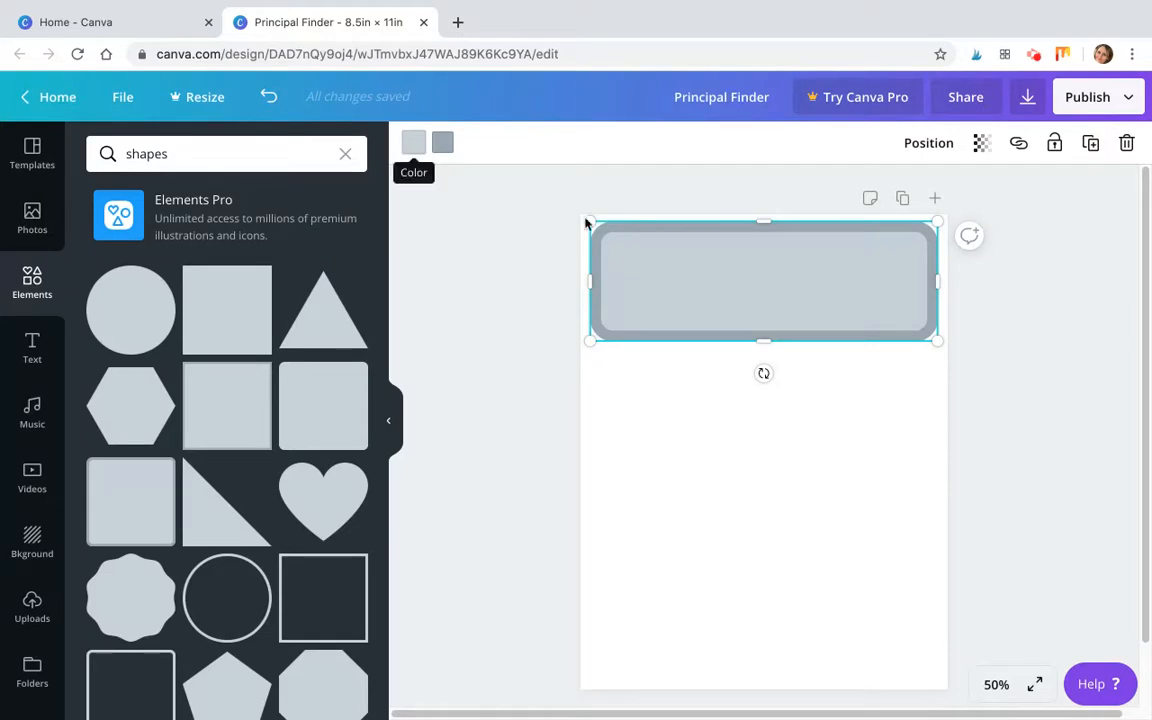
Colour the box's border red and its fill white
{"action": "left_click", "coordinate": [443, 143]}
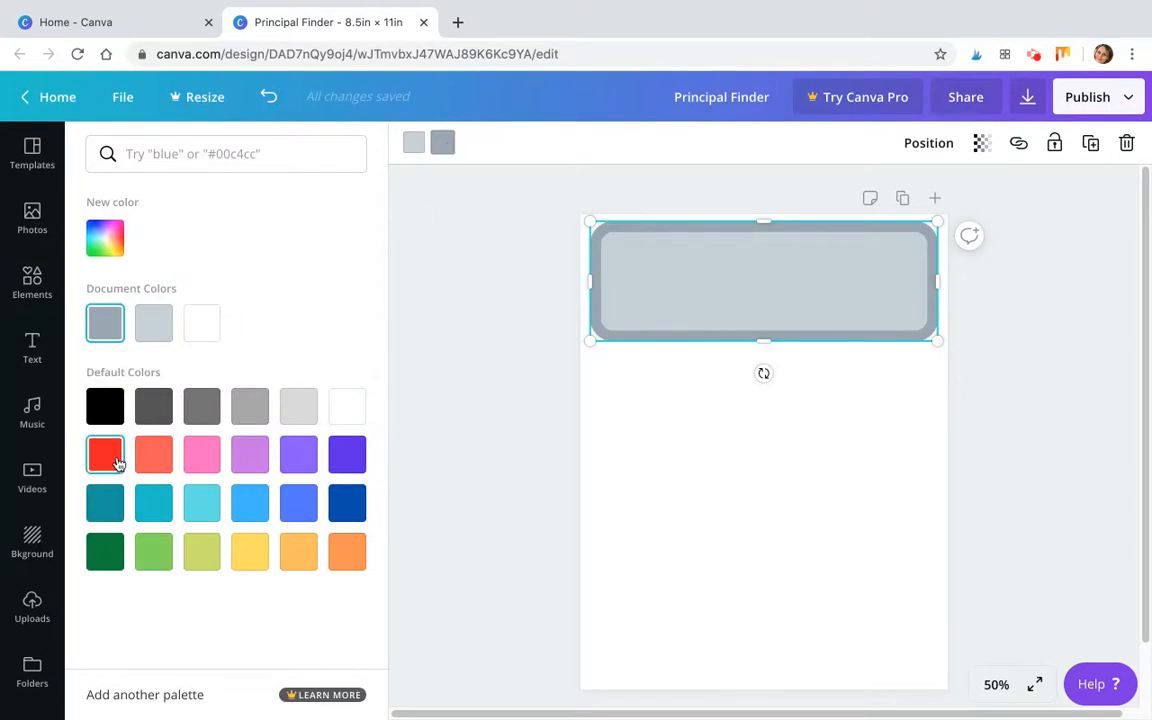
{"action": "left_click", "coordinate": [110, 456]}
{"action": "left_click", "coordinate": [415, 145]}
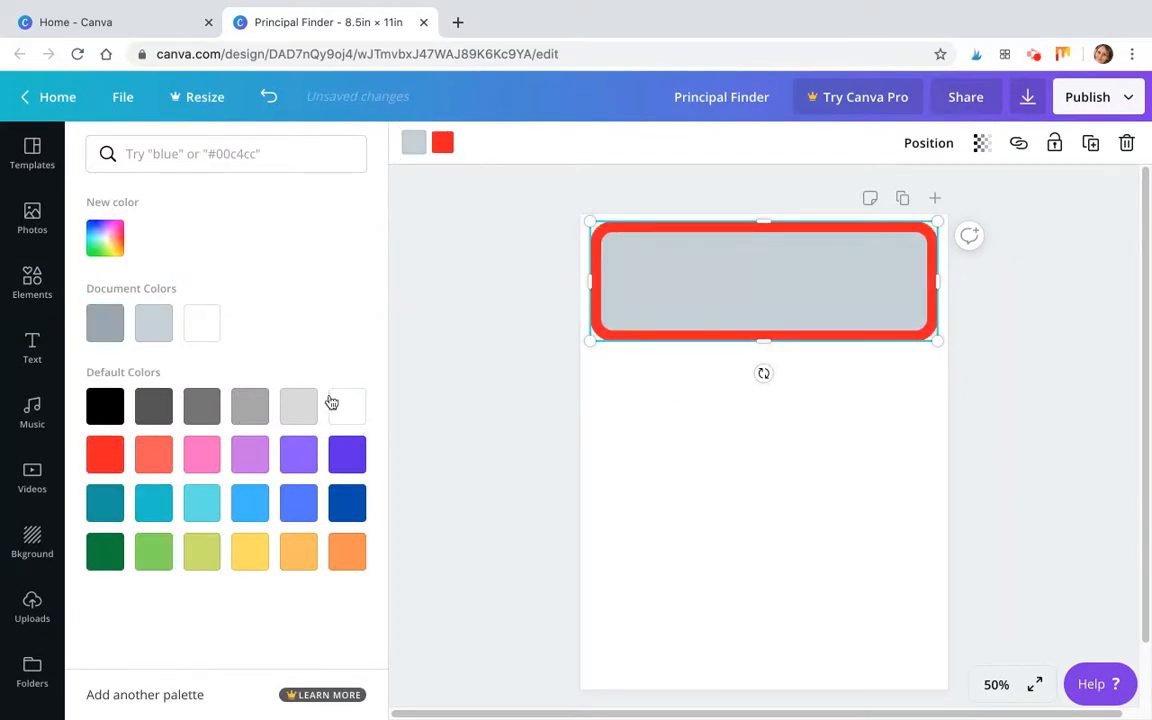
{"action": "left_click", "coordinate": [346, 406]}
{"action": "left_click", "coordinate": [1058, 436]}
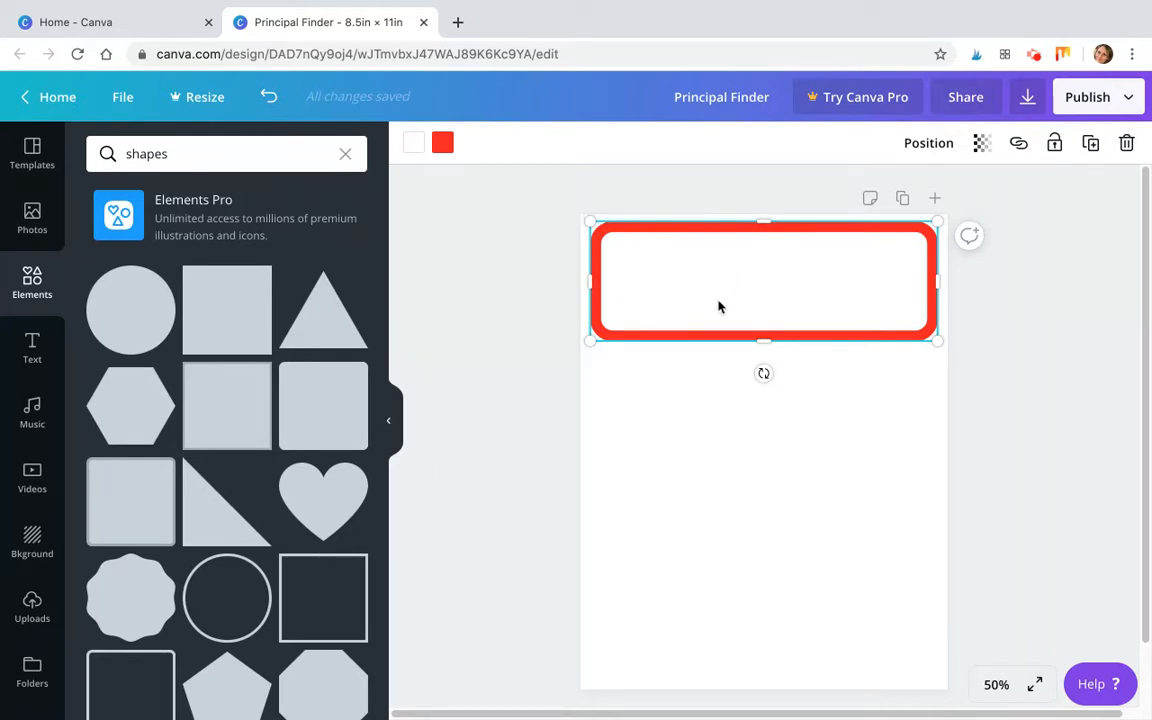
{"action": "left_click", "coordinate": [154, 504]}
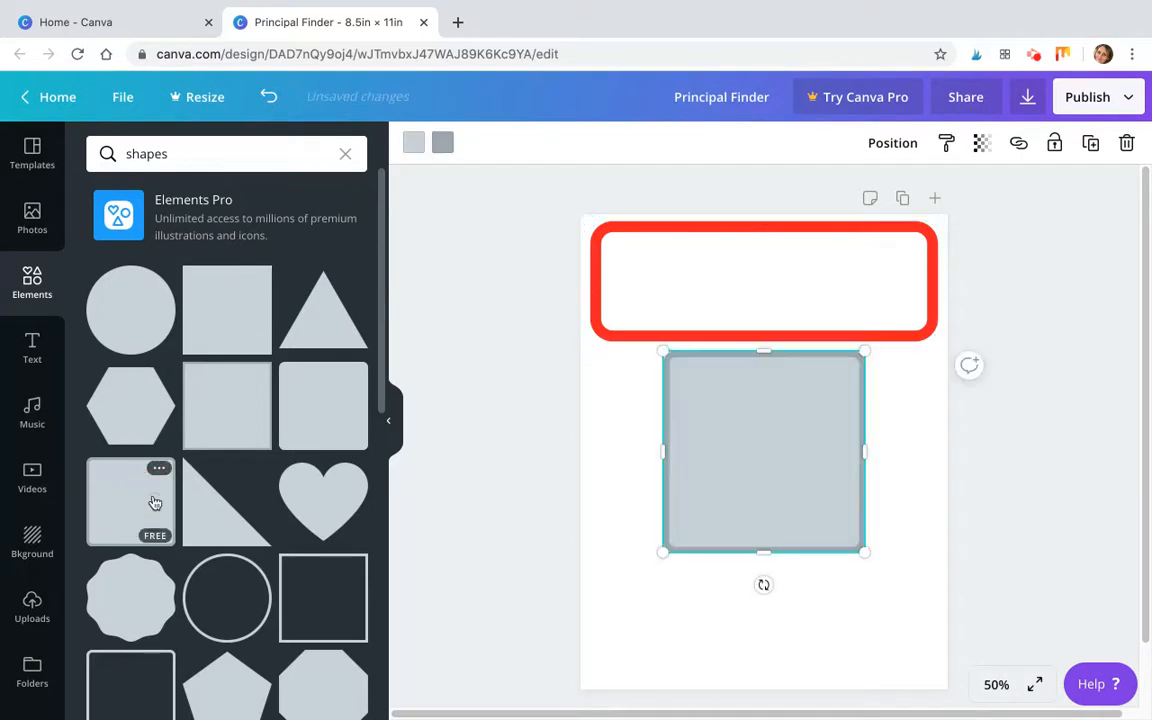
{"action": "right_click", "coordinate": [766, 442]}
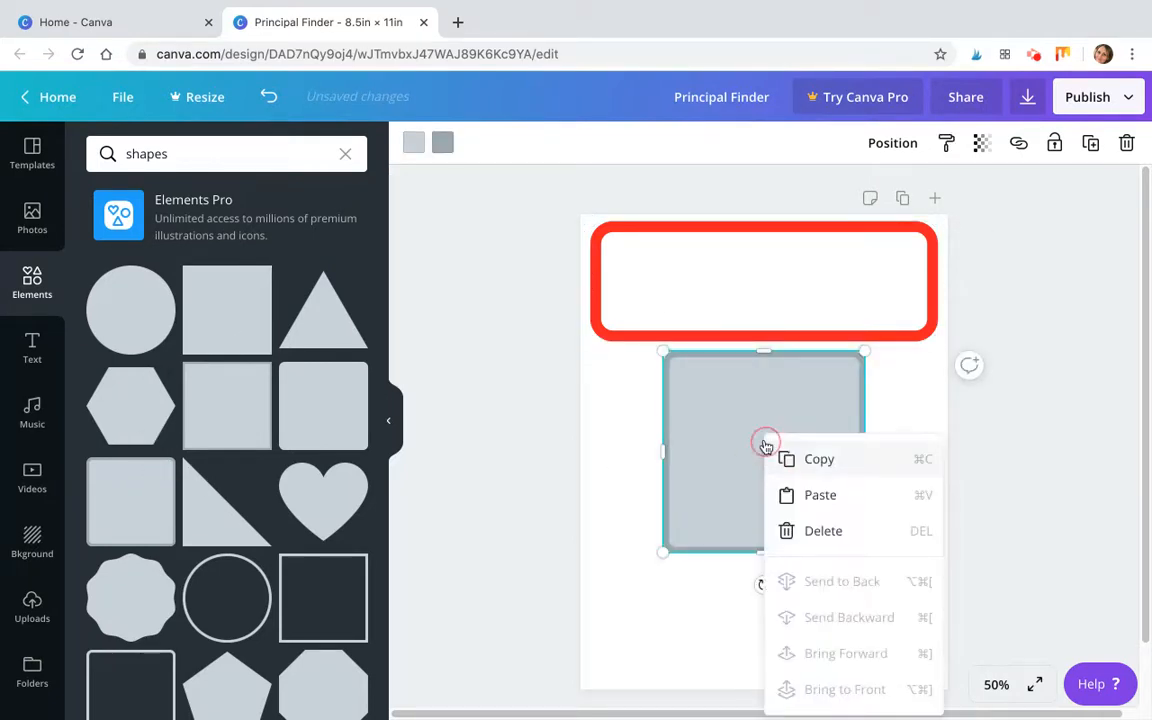
{"action": "left_click", "coordinate": [815, 536]}
Duplicate the red-bordered box and place the copy directly below the original, aligned with its sides
{"action": "left_click", "coordinate": [709, 339]}
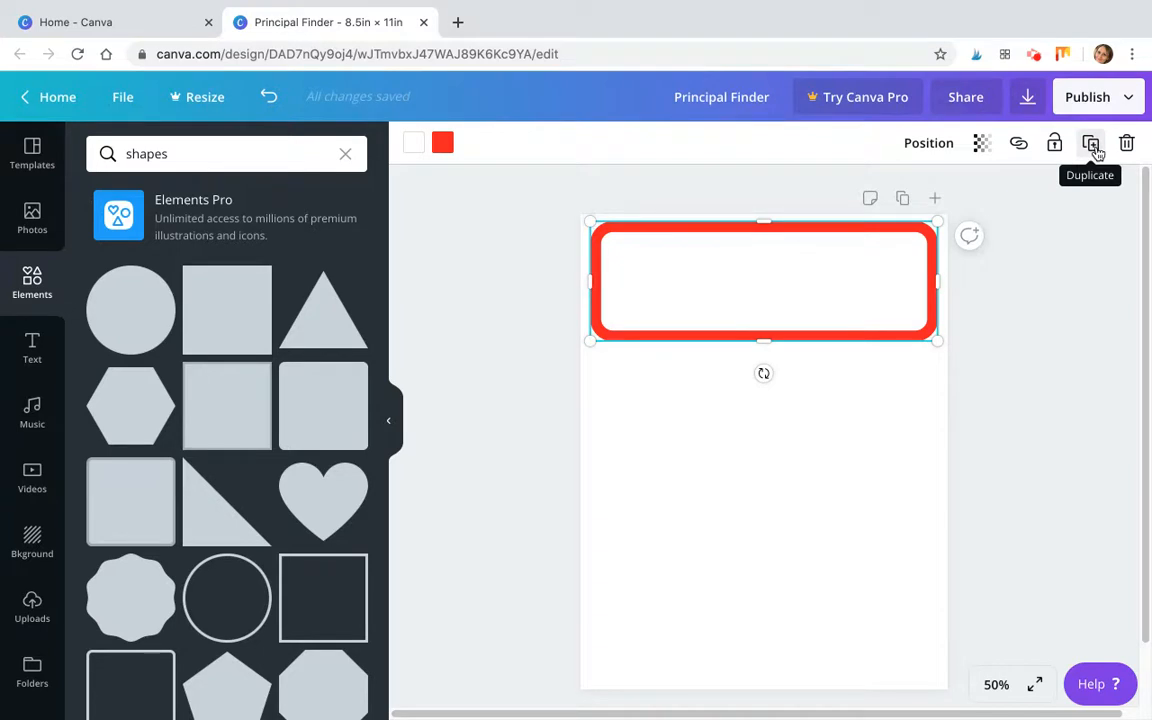
{"action": "left_click", "coordinate": [1093, 145]}
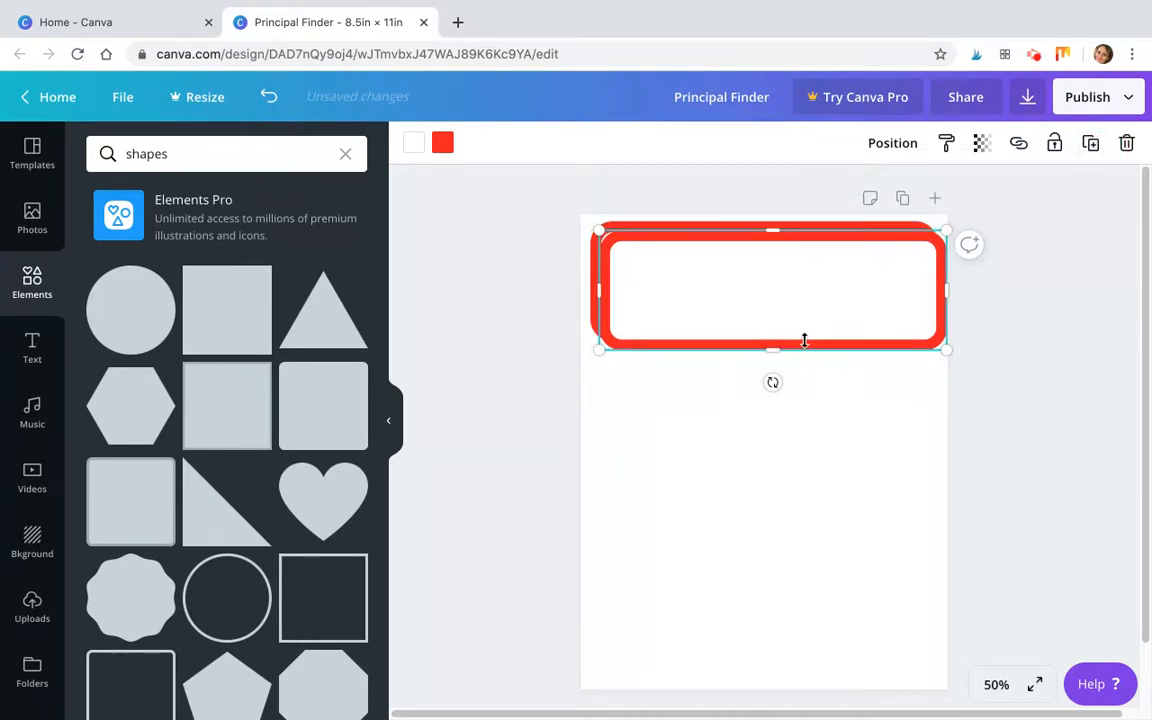
{"action": "left_click", "coordinate": [971, 389]}
{"action": "left_click_drag", "start_coordinate": [787, 345], "coordinate": [783, 464]}
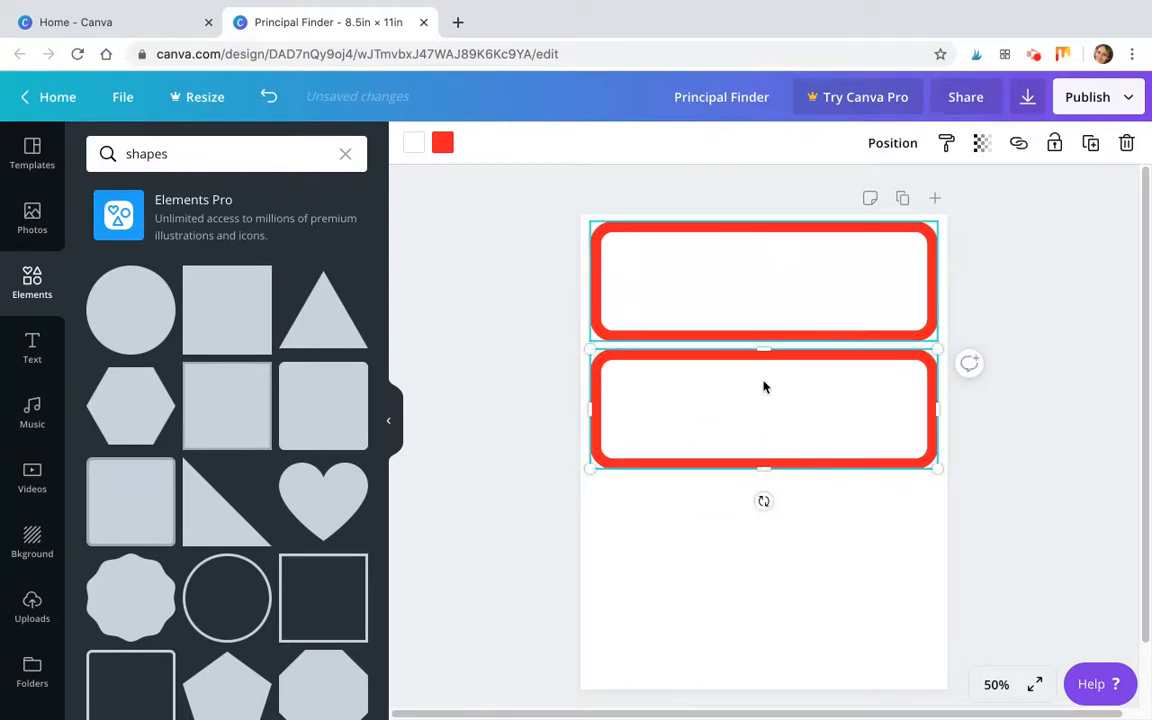
Duplicate the second box, place the copy directly below it, and reduce the copy's height while keeping its full width
{"action": "left_click", "coordinate": [1090, 143]}
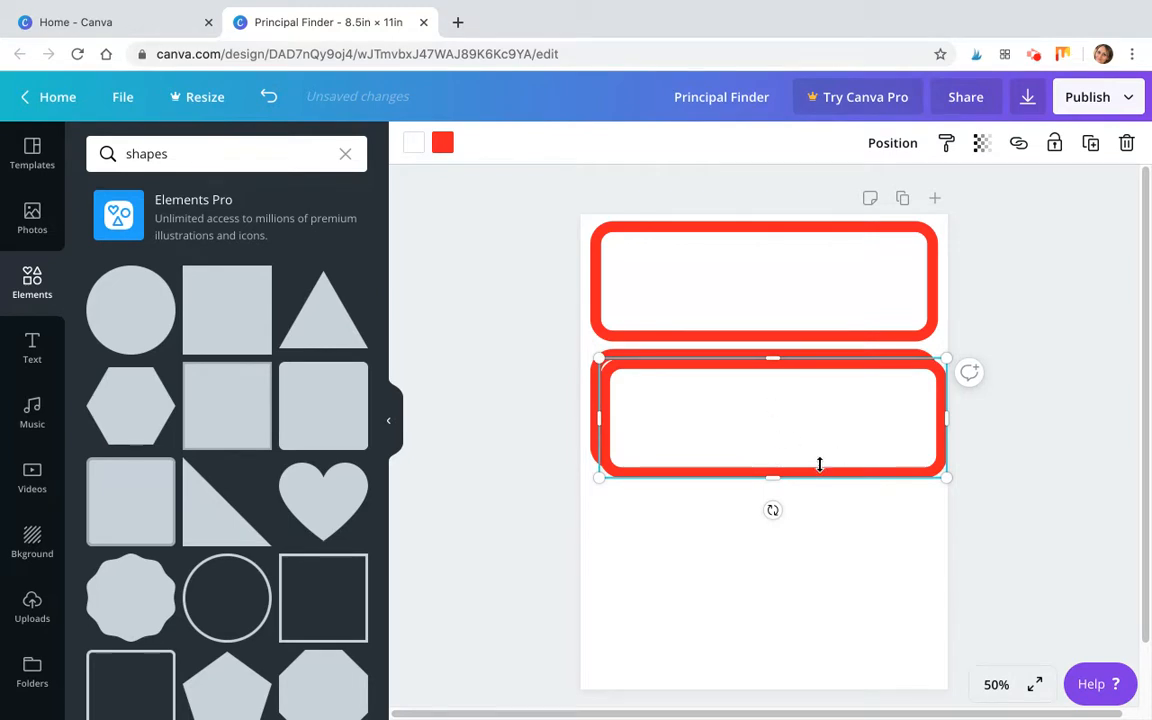
{"action": "left_click_drag", "start_coordinate": [797, 442], "coordinate": [764, 595]}
{"action": "left_click", "coordinate": [753, 625]}
{"action": "left_click", "coordinate": [760, 594]}
{"action": "left_click_drag", "start_coordinate": [591, 596], "coordinate": [591, 519]}
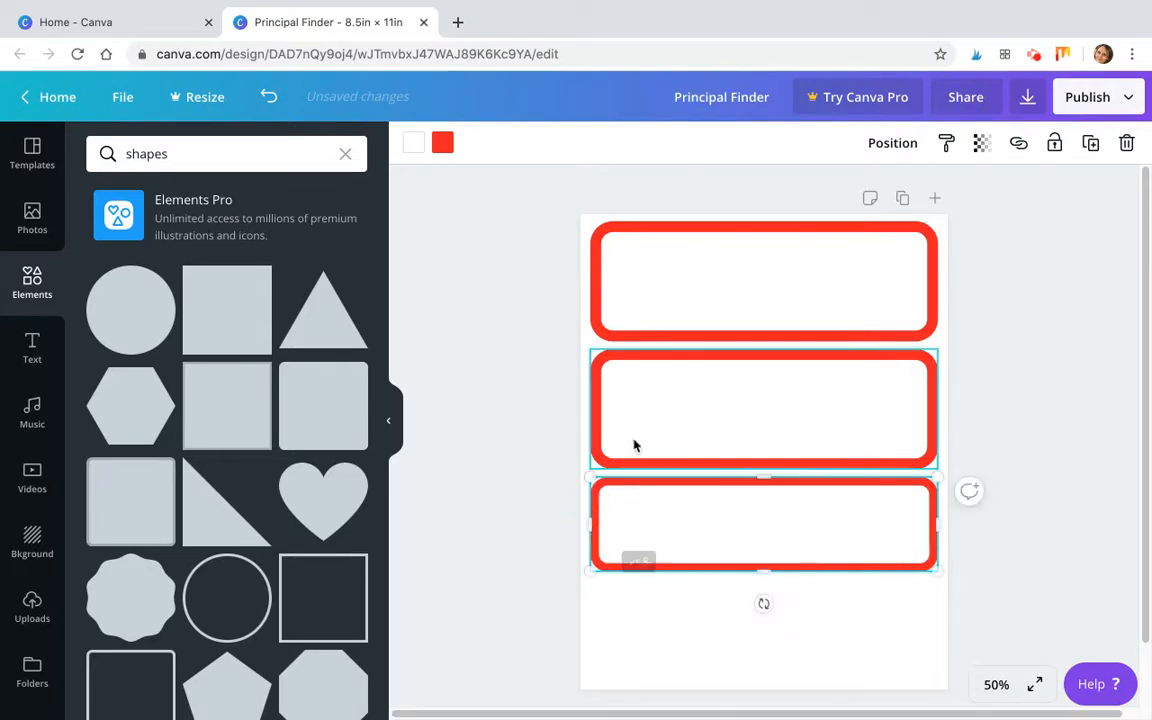
Reduce the heights of the second and first boxes, keeping both 8 in wide to match the third box
{"action": "left_click", "coordinate": [610, 460]}
{"action": "left_click_drag", "start_coordinate": [598, 433], "coordinate": [584, 381]}
{"action": "left_click", "coordinate": [599, 310]}
{"action": "left_click_drag", "start_coordinate": [600, 330], "coordinate": [643, 316]}
{"action": "left_click_drag", "start_coordinate": [643, 268], "coordinate": [595, 270]}
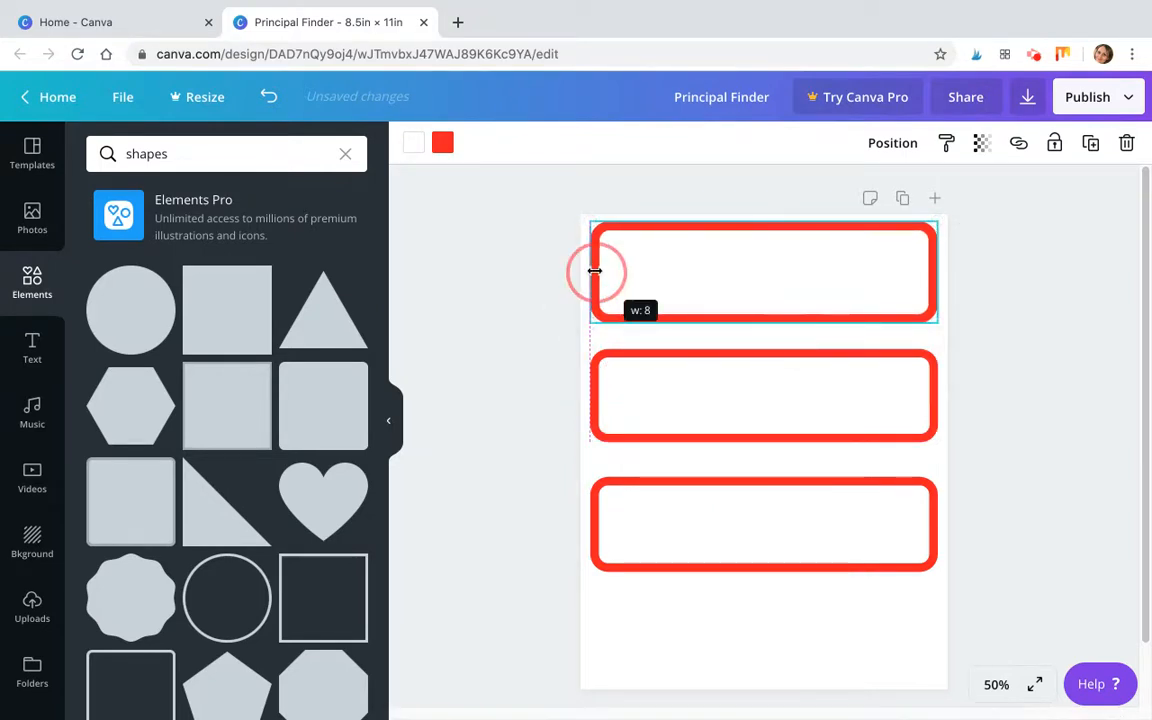
Move the second and third boxes up to close the gaps, and add a duplicate of the third box below as a fourth
{"action": "left_click", "coordinate": [822, 455]}
{"action": "left_click_drag", "start_coordinate": [820, 361], "coordinate": [823, 337]}
{"action": "left_click_drag", "start_coordinate": [843, 481], "coordinate": [841, 437]}
{"action": "left_click", "coordinate": [1090, 143]}
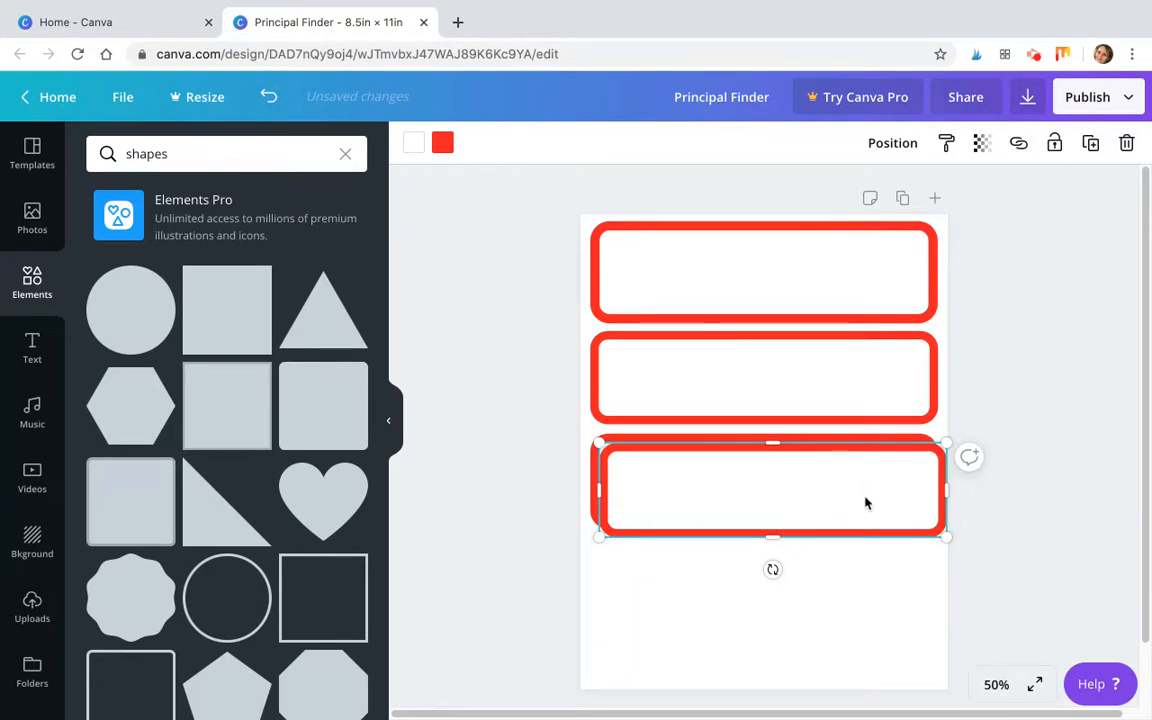
{"action": "left_click_drag", "start_coordinate": [866, 489], "coordinate": [855, 577]}
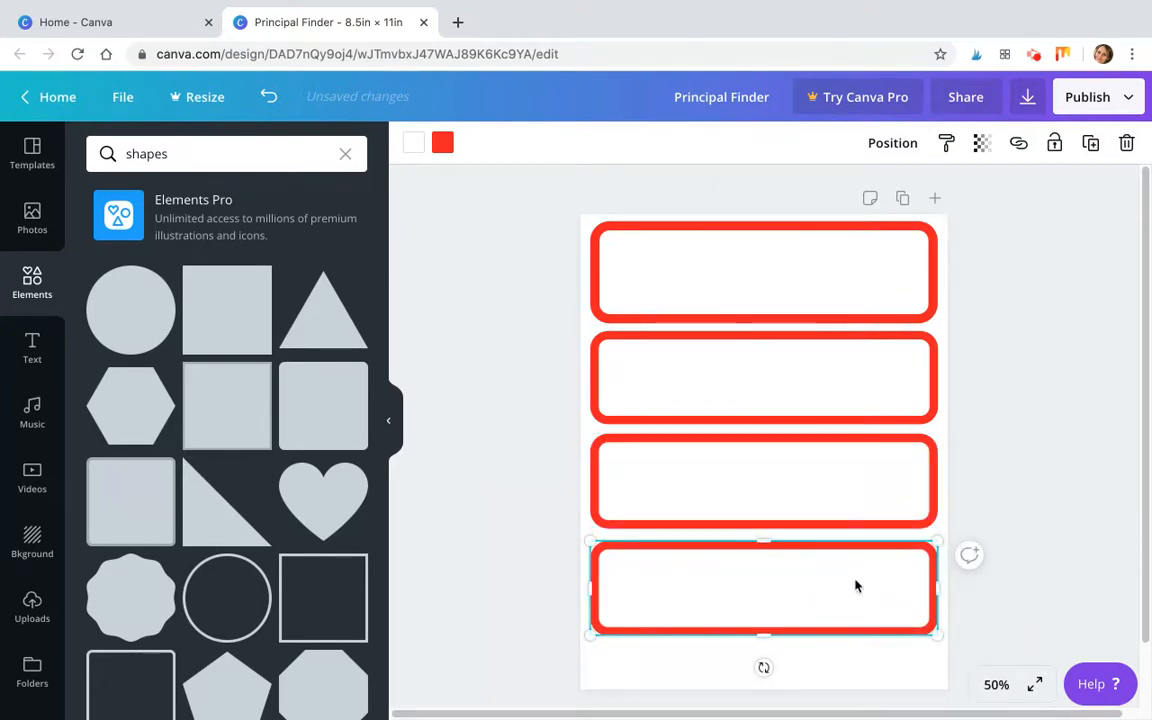
Move the four red-bordered boxes down the page so they are spaced apart from one another, keeping their sides aligned
{"action": "left_click_drag", "start_coordinate": [825, 622], "coordinate": [826, 641]}
{"action": "left_click_drag", "start_coordinate": [798, 520], "coordinate": [797, 530]}
{"action": "left_click_drag", "start_coordinate": [784, 412], "coordinate": [779, 424]}
{"action": "left_click_drag", "start_coordinate": [761, 324], "coordinate": [760, 321]}
{"action": "left_click", "coordinate": [977, 458]}
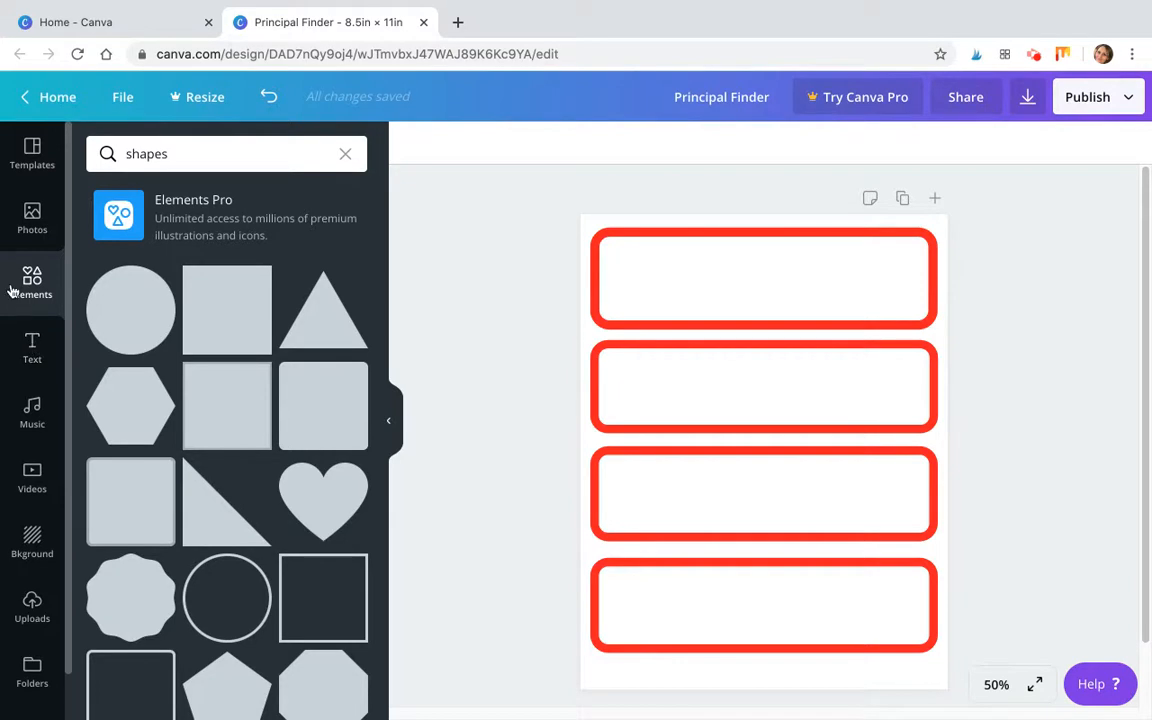
Browse the available text styles and font combinations
{"action": "left_click", "coordinate": [33, 346]}
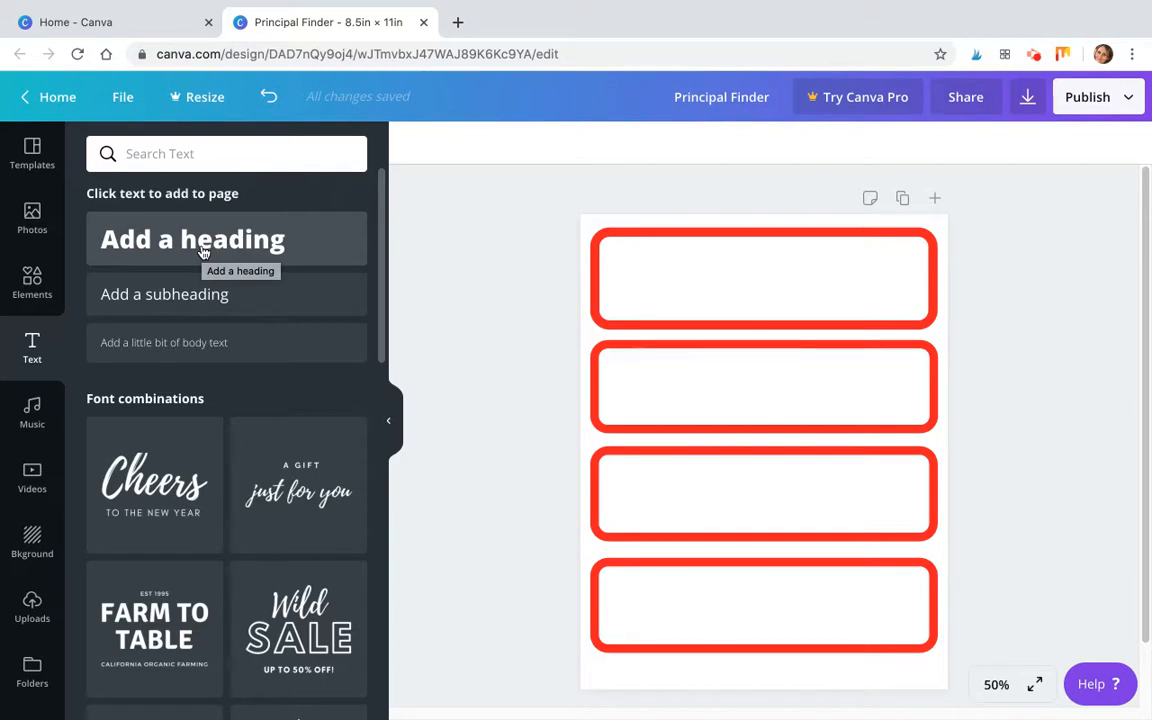
{"action": "scroll", "coordinate": [245, 432], "scroll_direction": "down", "scroll_amount": 1}
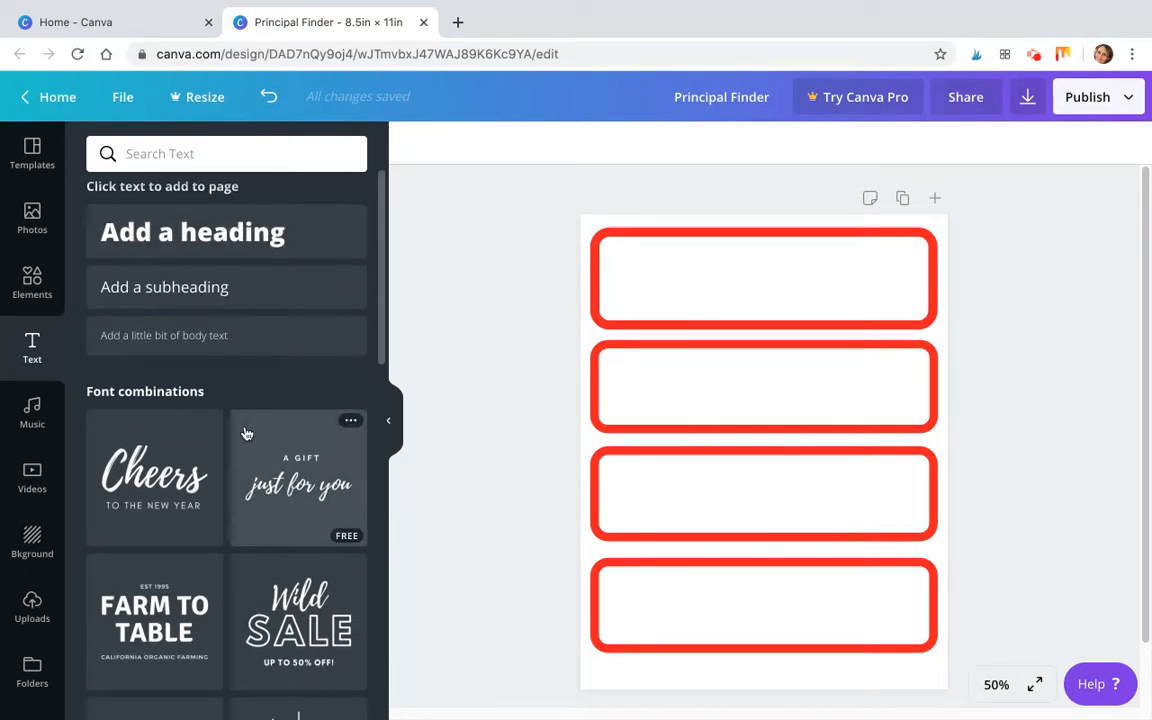
{"action": "scroll", "coordinate": [245, 432], "scroll_direction": "down", "scroll_amount": 5}
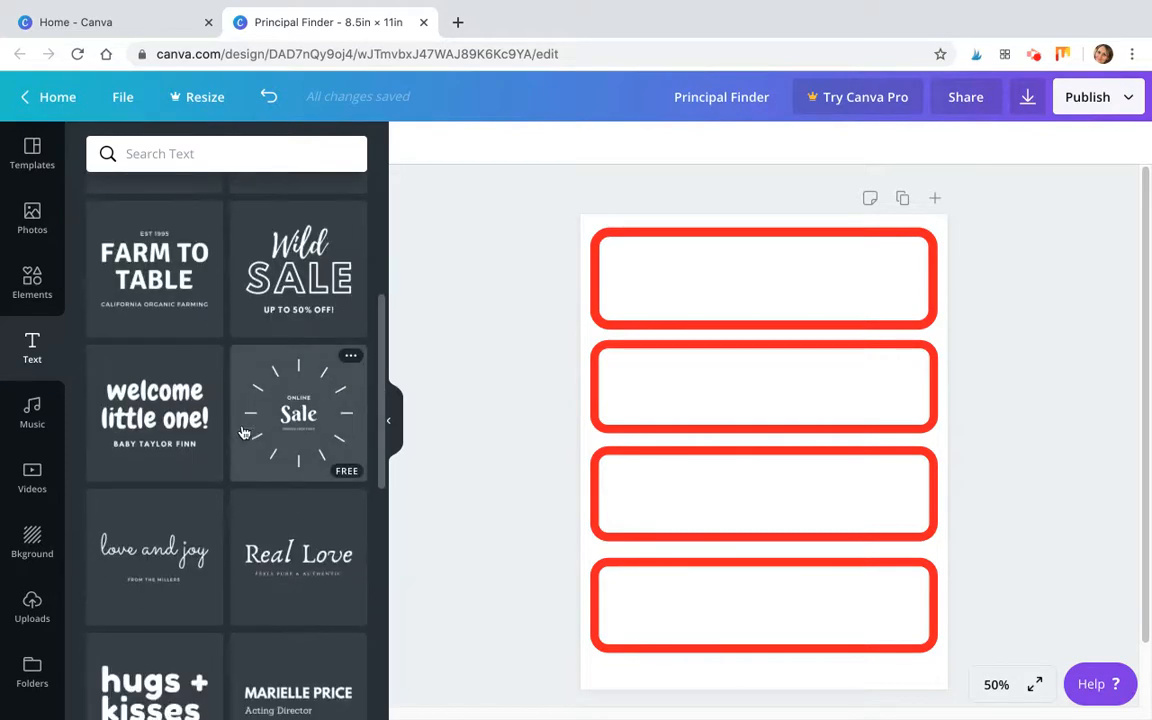
{"action": "scroll", "coordinate": [245, 432], "scroll_direction": "down", "scroll_amount": 4}
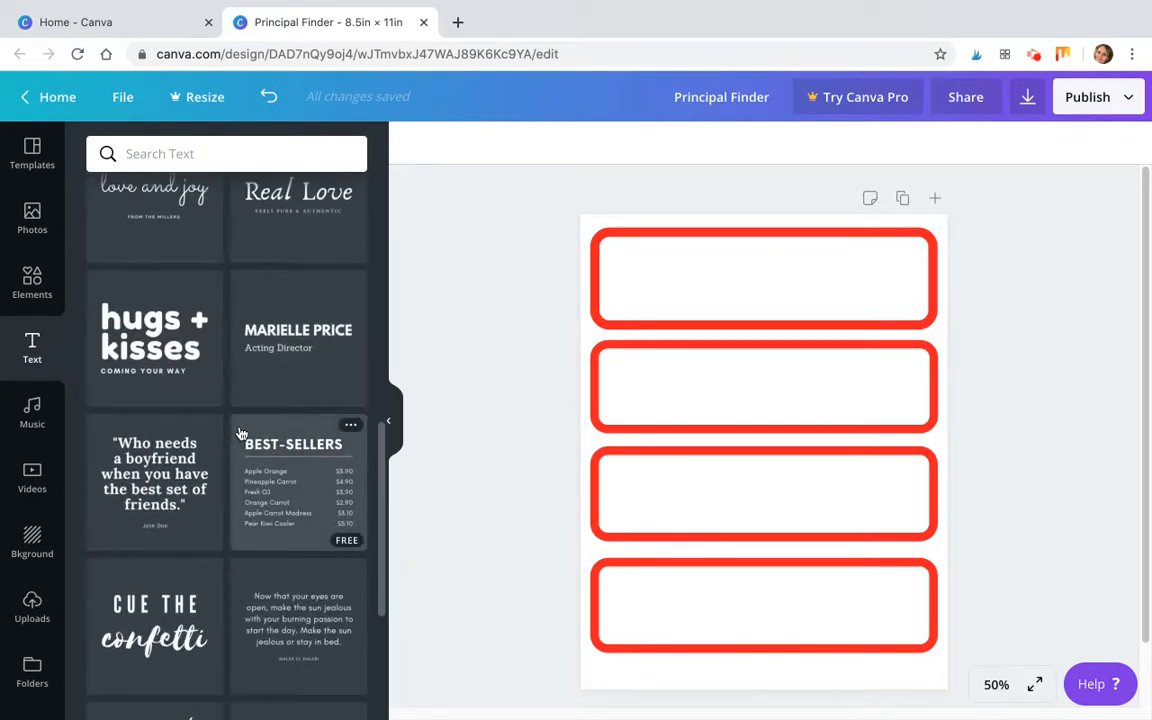
{"action": "scroll", "coordinate": [240, 433], "scroll_direction": "down", "scroll_amount": 3}
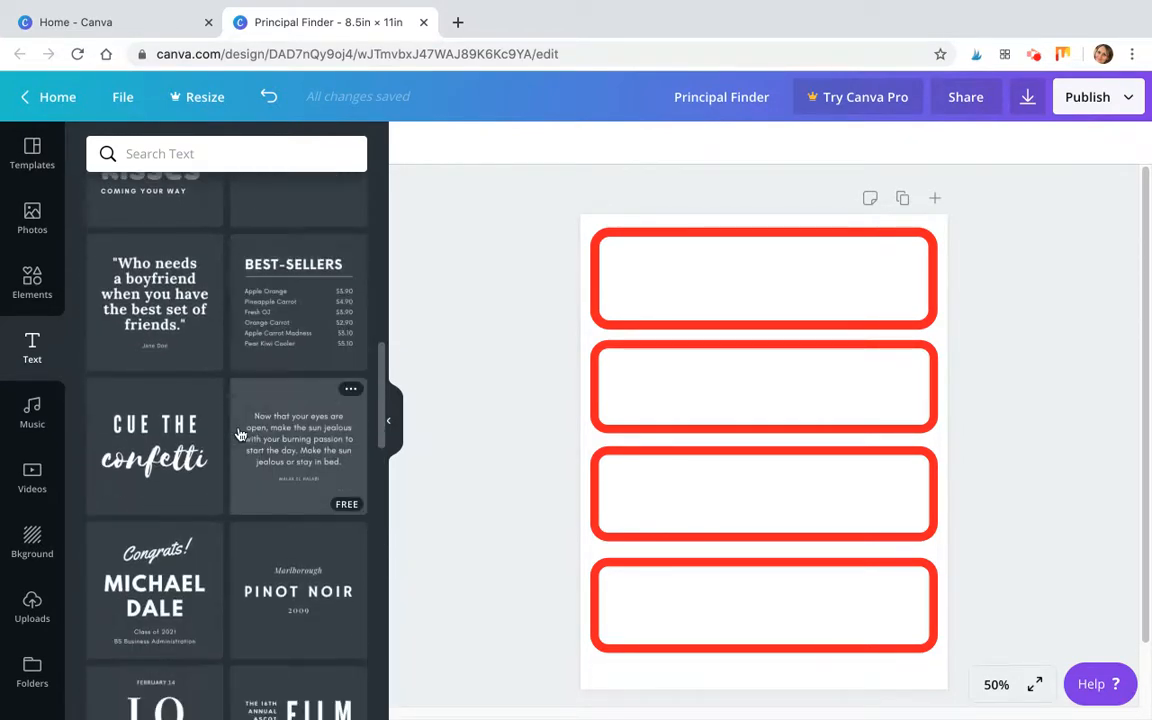
{"action": "scroll", "coordinate": [240, 433], "scroll_direction": "down", "scroll_amount": 4}
{"action": "scroll", "coordinate": [230, 505], "scroll_direction": "up", "scroll_amount": 11}
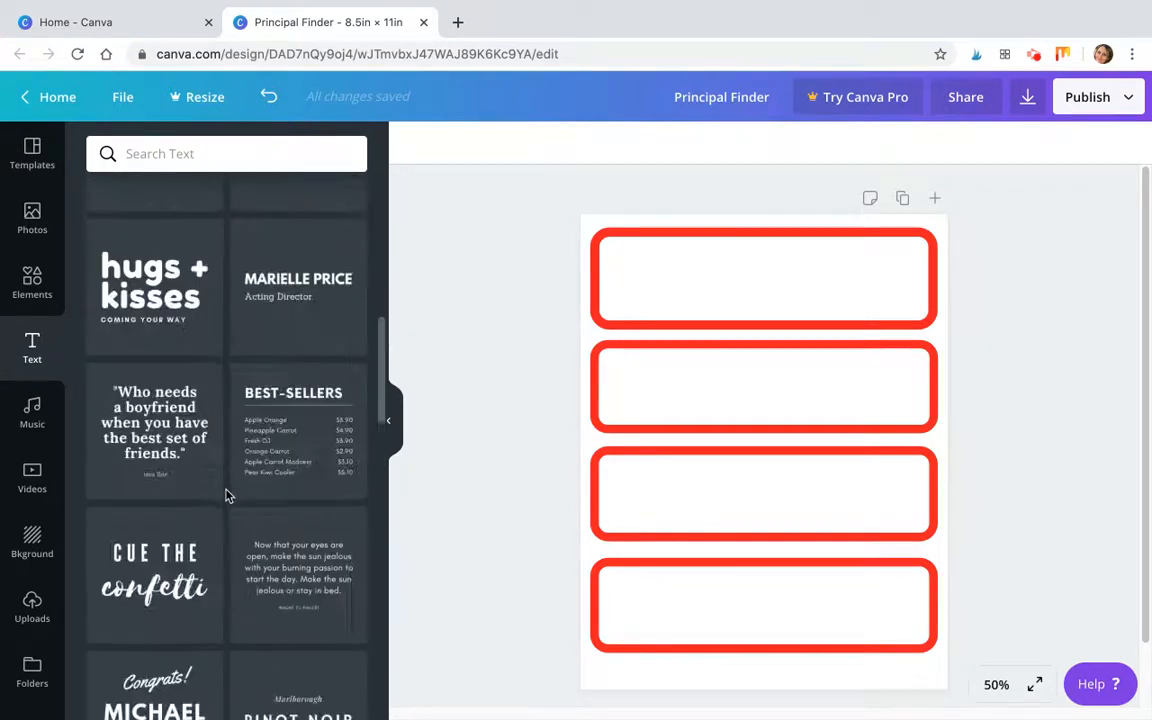
{"action": "scroll", "coordinate": [226, 495], "scroll_direction": "up", "scroll_amount": 4}
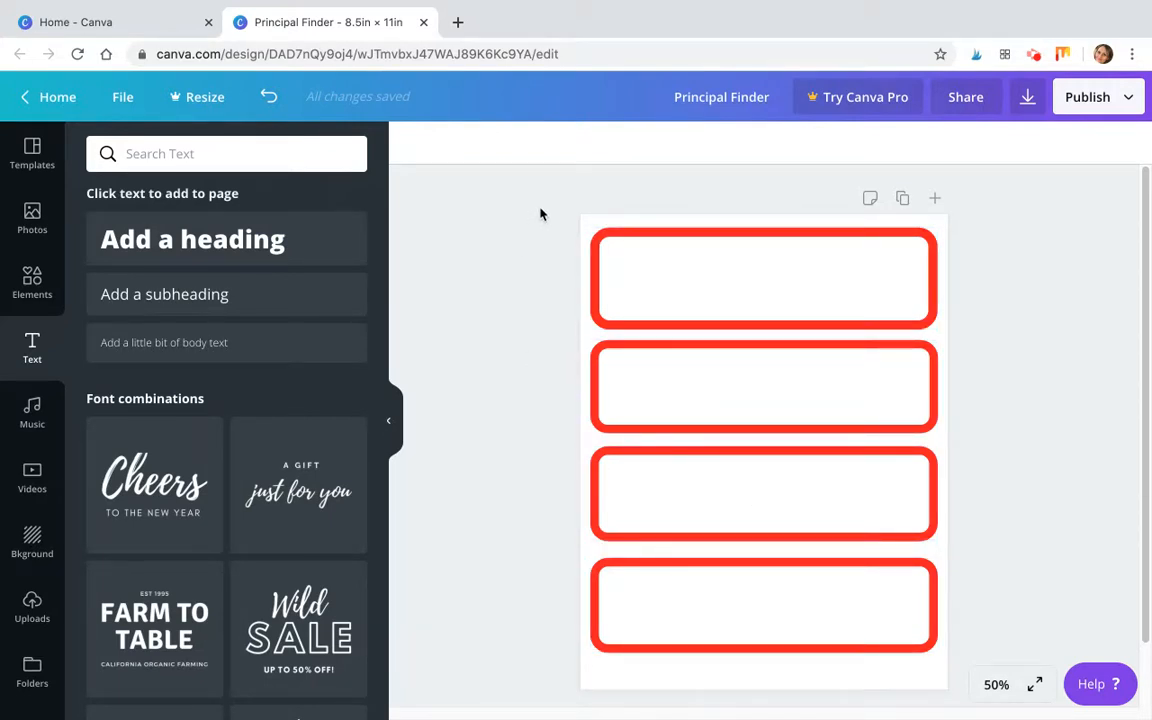
Lock all four red-bordered boxes in place and test that they cannot be moved
{"action": "left_click_drag", "start_coordinate": [549, 220], "coordinate": [905, 690]}
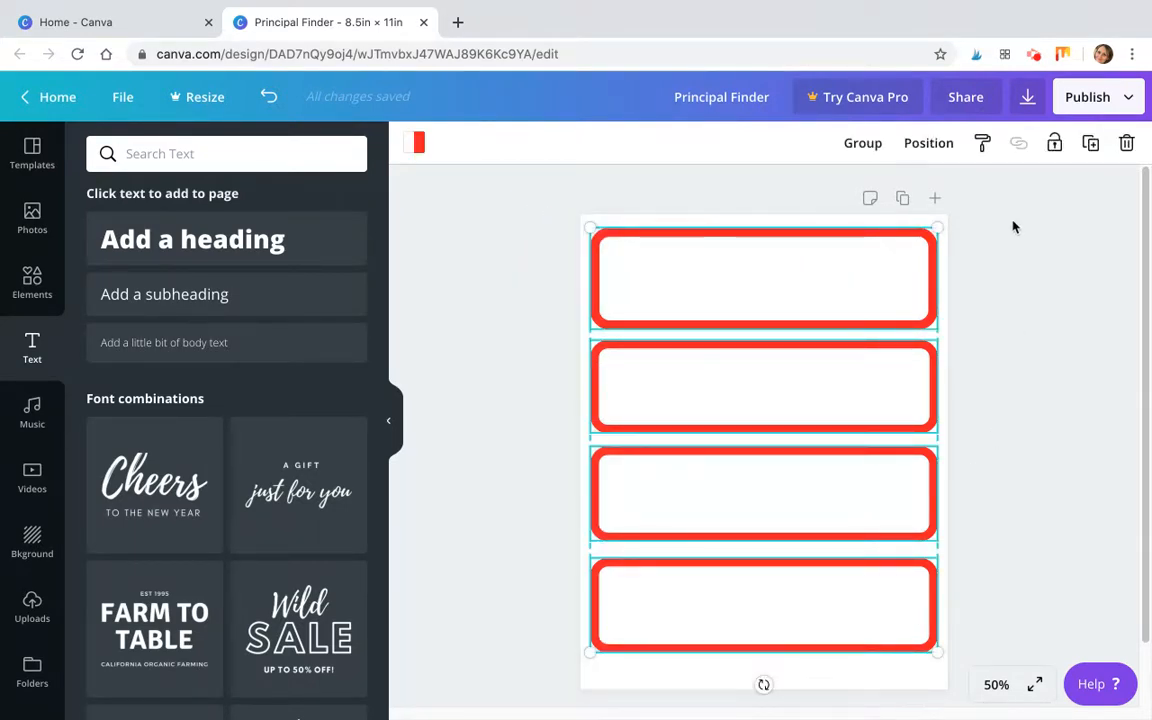
{"action": "left_click", "coordinate": [1055, 145]}
{"action": "left_click_drag", "start_coordinate": [797, 349], "coordinate": [658, 417]}
{"action": "left_click_drag", "start_coordinate": [606, 499], "coordinate": [931, 512]}
{"action": "left_click_drag", "start_coordinate": [700, 465], "coordinate": [725, 622]}
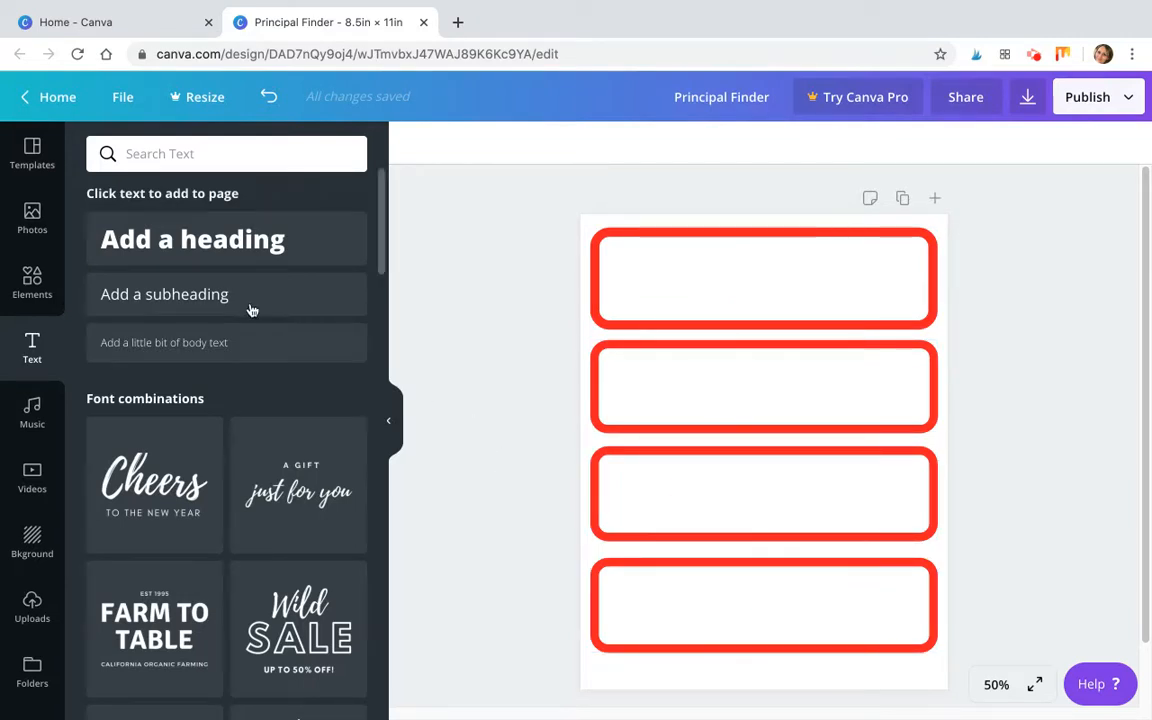
Add a heading, place it inside the first box, and change its text to "Come on in!"
{"action": "left_click", "coordinate": [194, 241]}
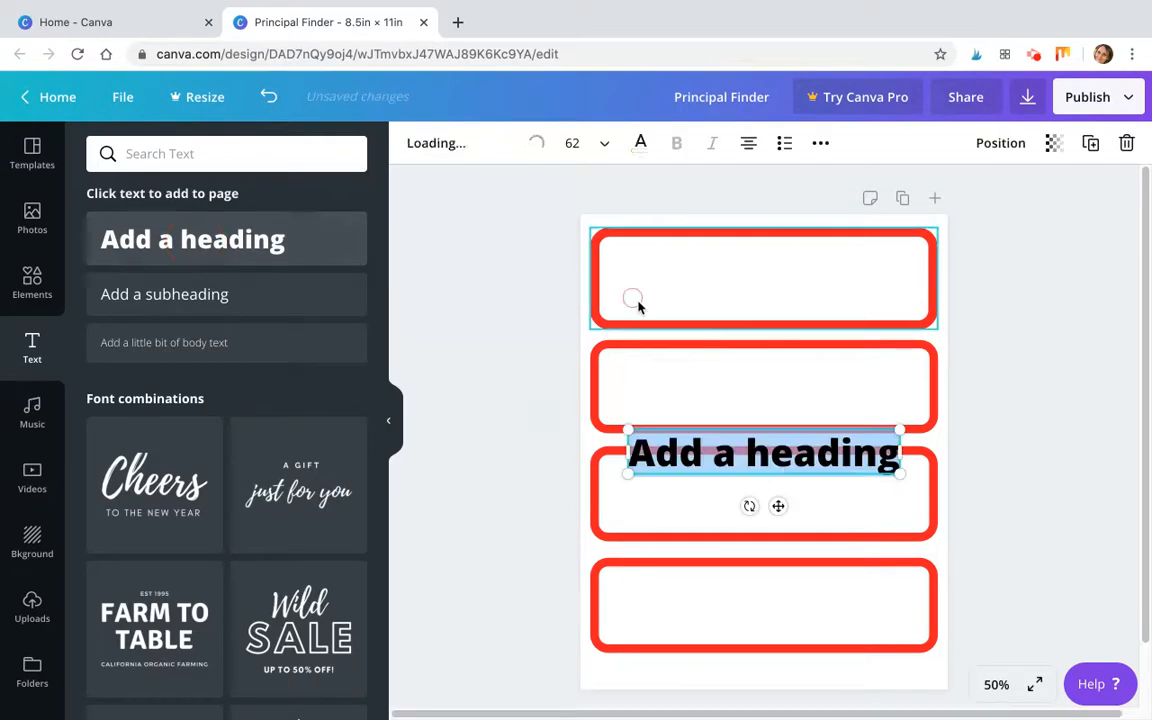
{"action": "left_click_drag", "start_coordinate": [746, 430], "coordinate": [742, 262]}
{"action": "triple_click", "coordinate": [741, 277]}
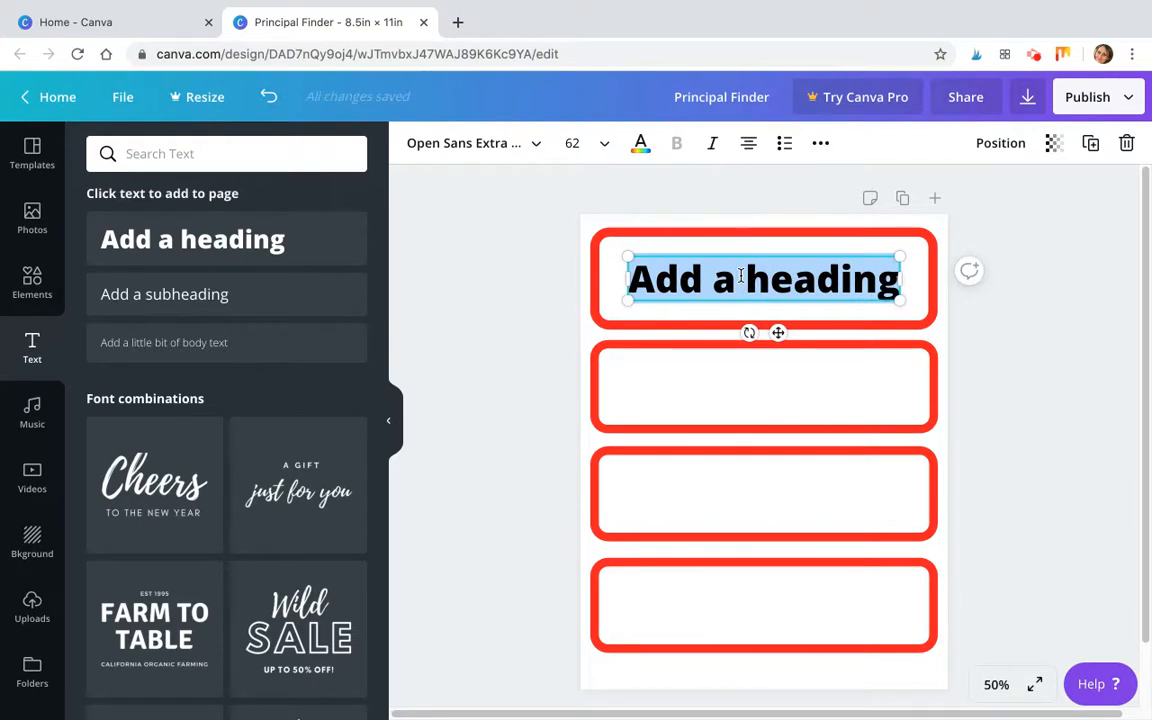
{"action": "type", "text": "Come on"}
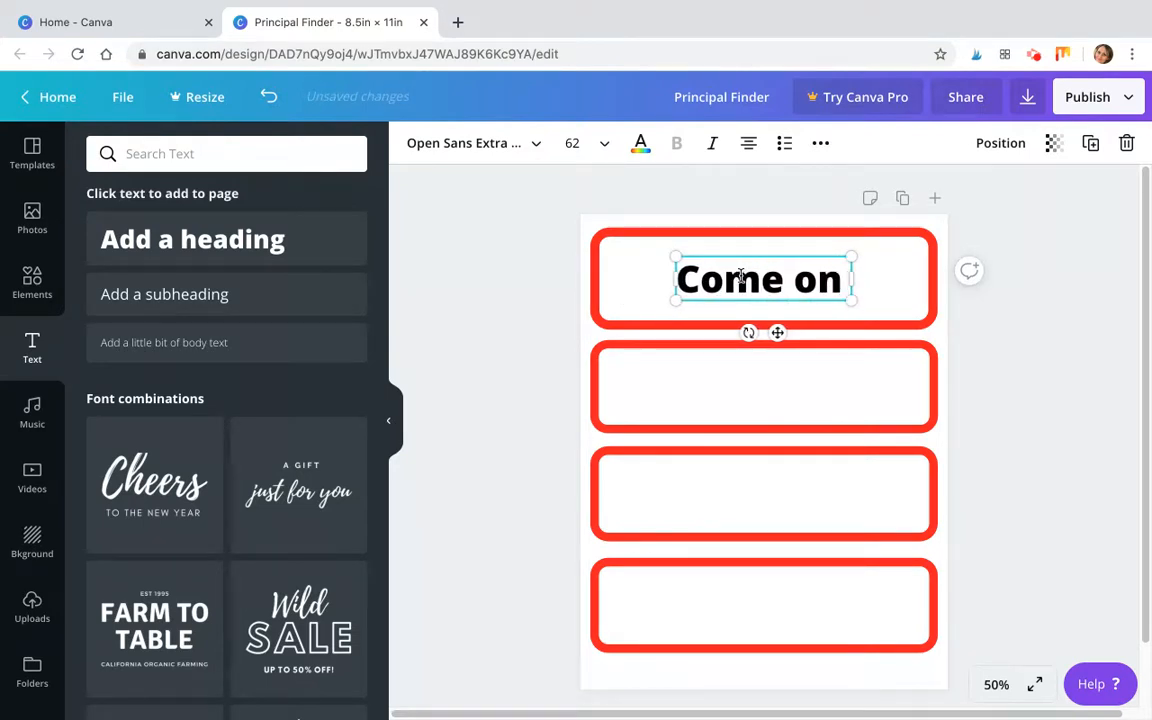
{"action": "type", "text": " in!"}
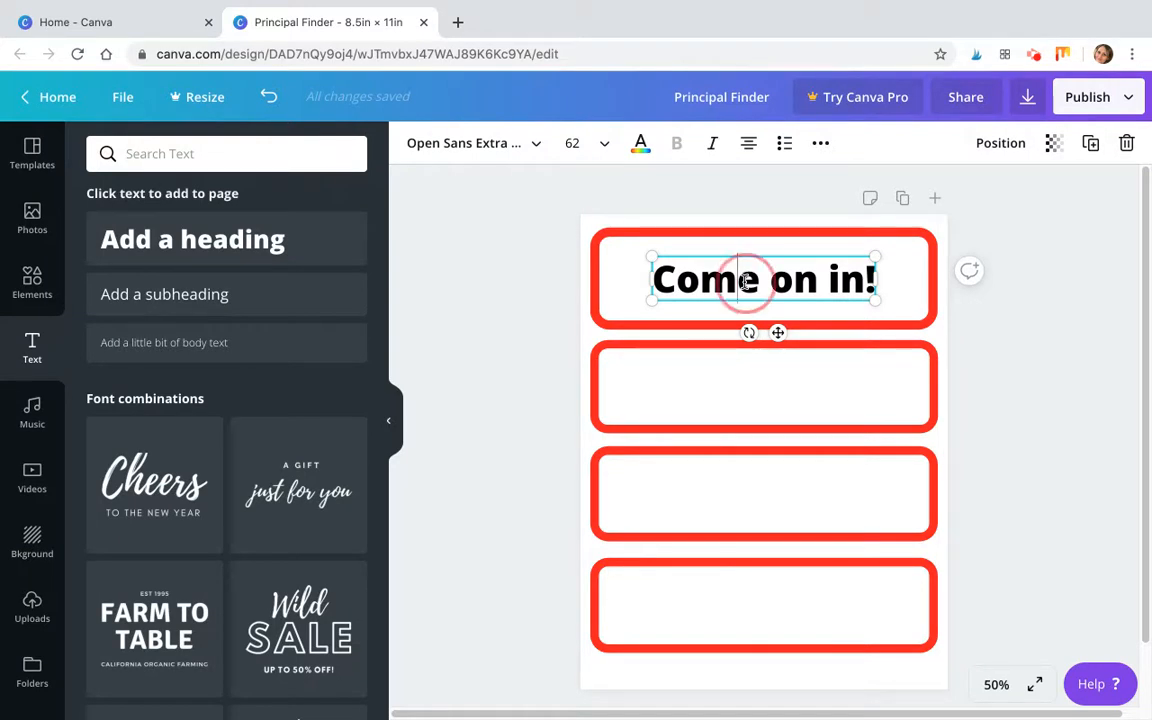
Try to change the "Come on in!" heading's font to Neue Montreal
{"action": "triple_click", "coordinate": [745, 281]}
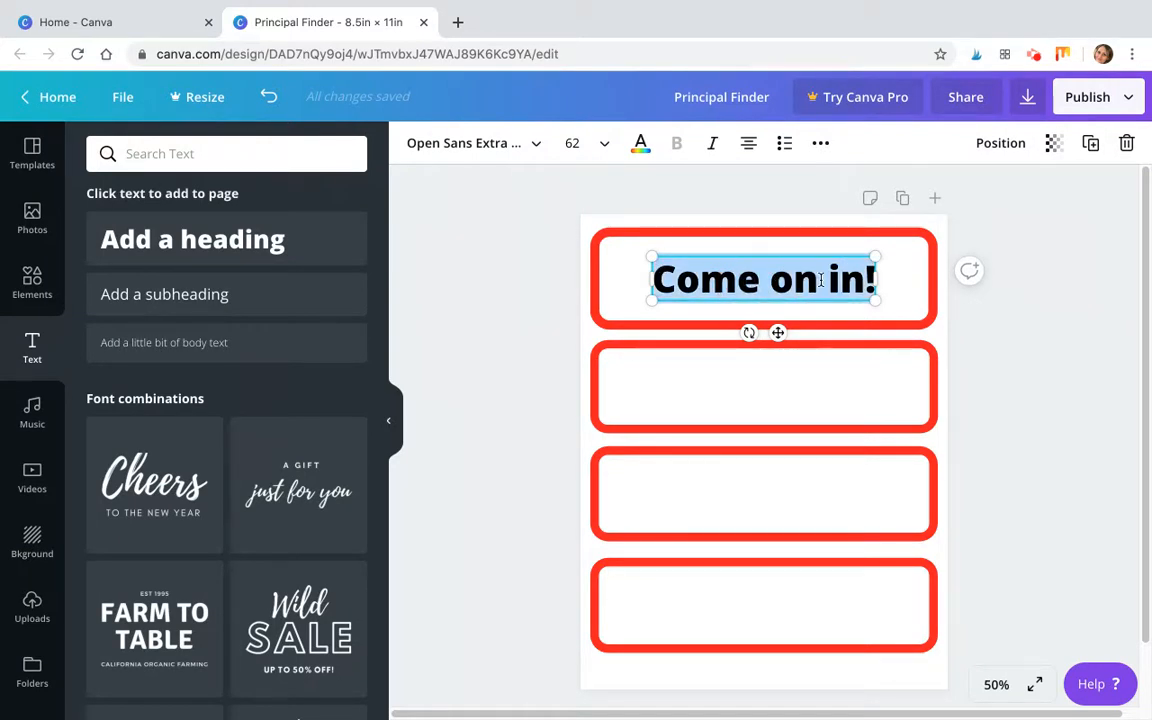
{"action": "left_click", "coordinate": [540, 147]}
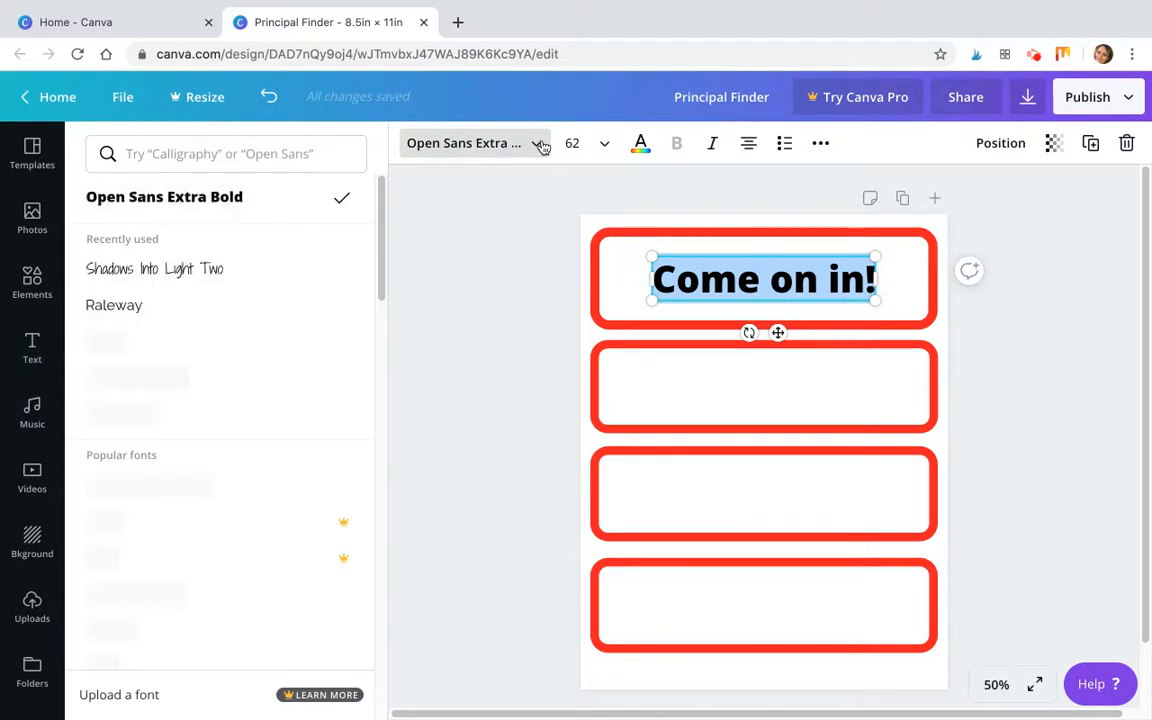
{"action": "left_click", "coordinate": [251, 154]}
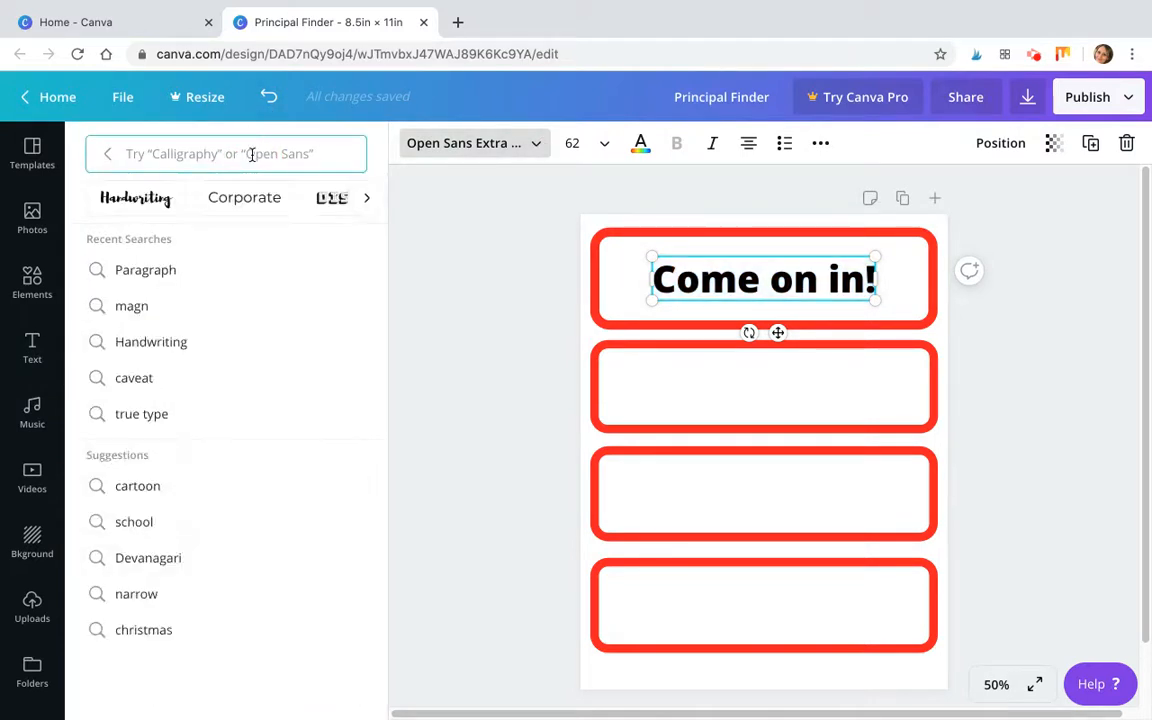
{"action": "type", "text": "nueu m"}
{"action": "key", "text": "BackSpace"}
{"action": "key", "text": "BackSpace"}
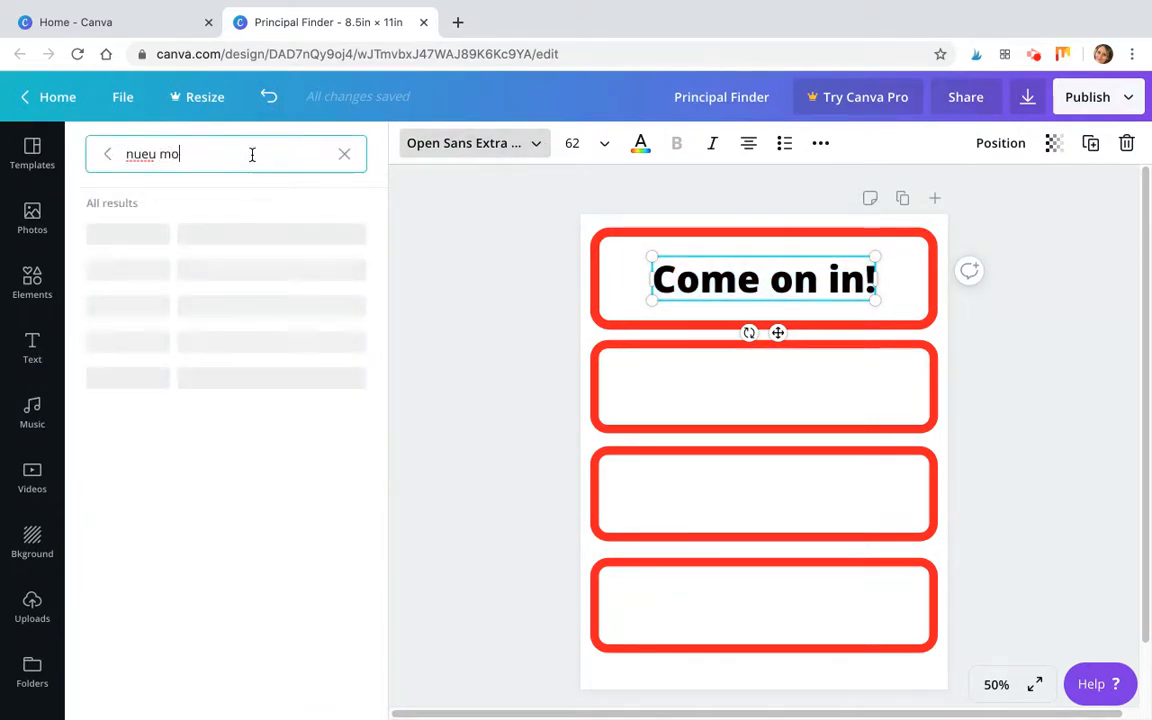
{"action": "type", "text": "eue mon"}
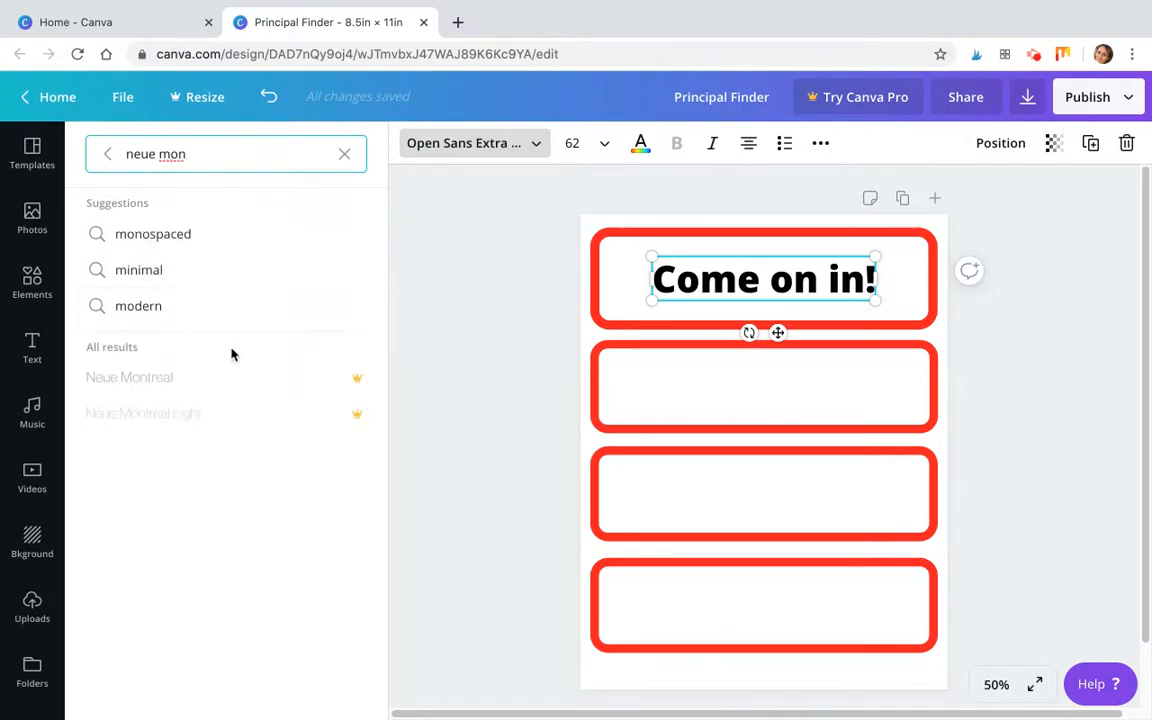
{"action": "left_click", "coordinate": [187, 377]}
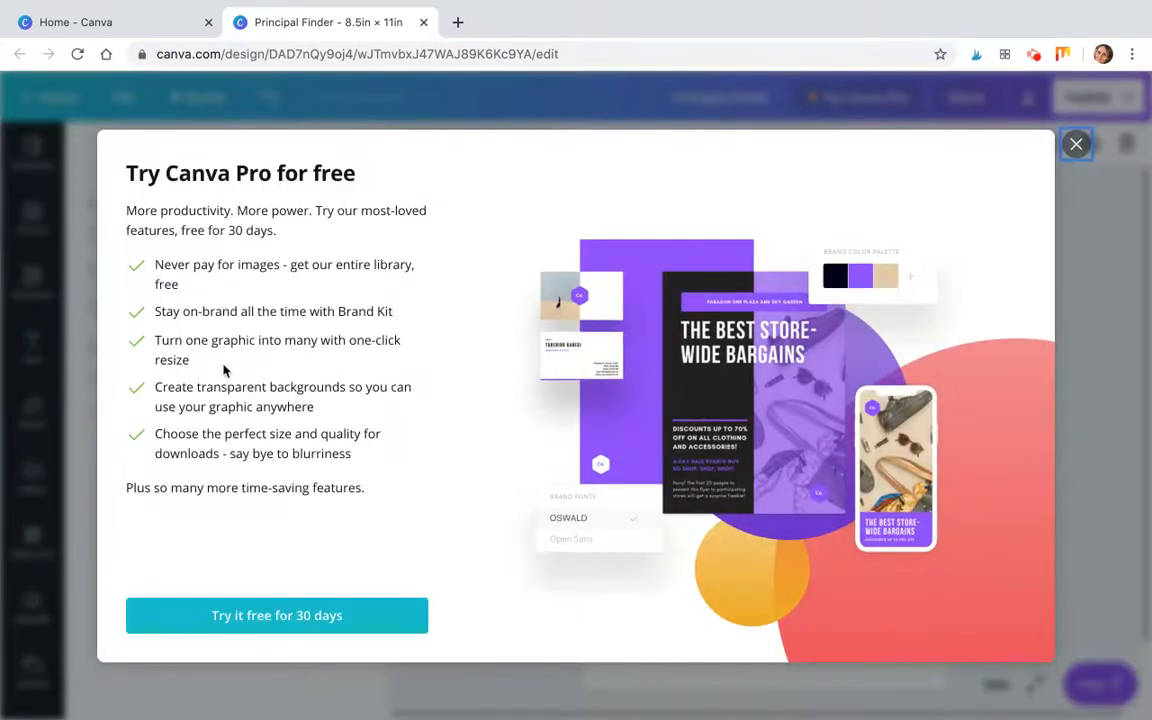
{"action": "left_click", "coordinate": [1078, 145]}
Set the "Come on in!" heading's font to Glacial Indifference
{"action": "left_click", "coordinate": [267, 154]}
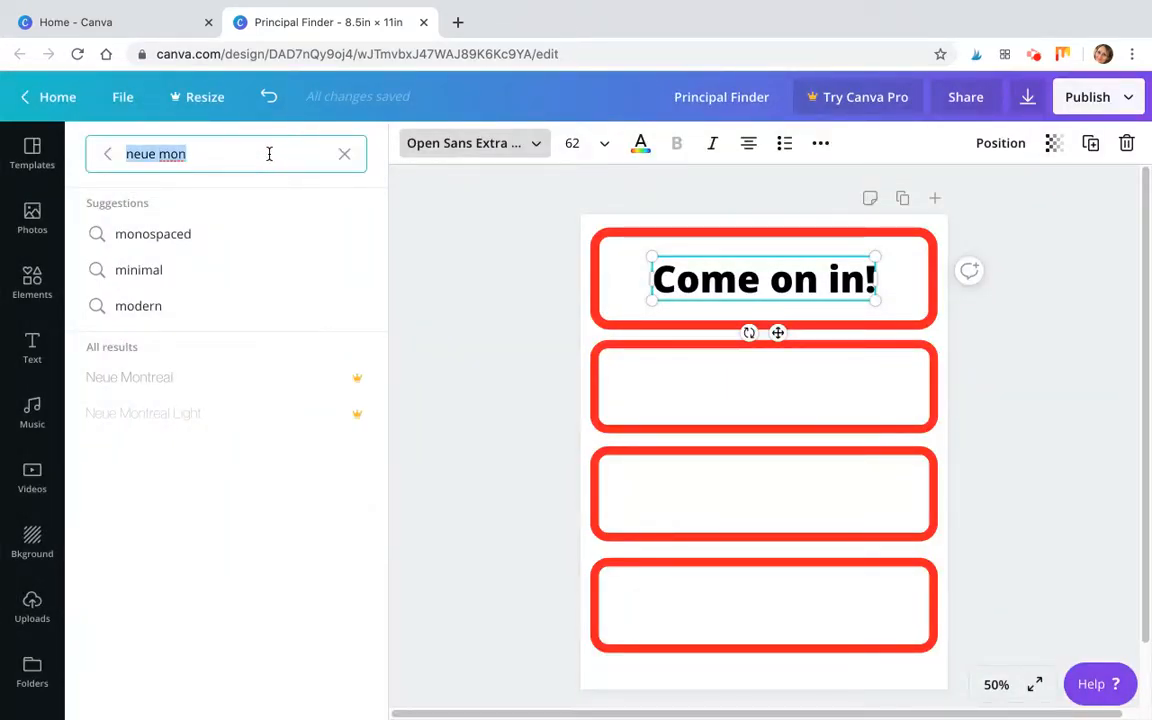
{"action": "type", "text": "glacia"}
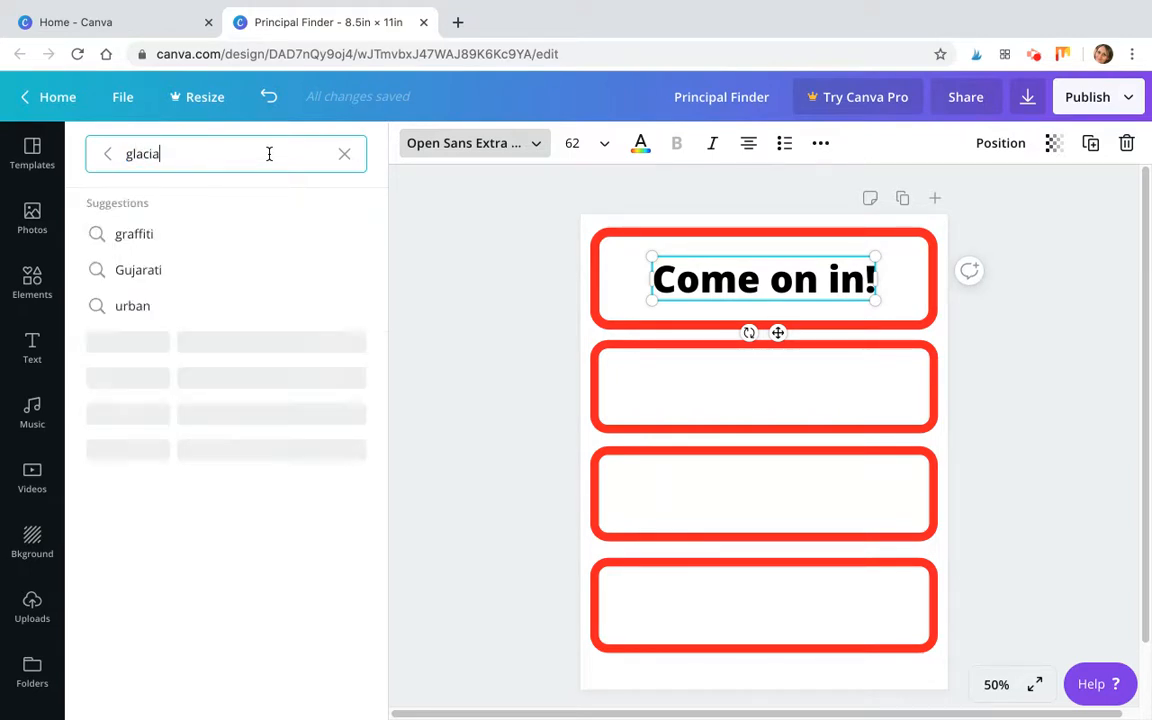
{"action": "type", "text": "l"}
{"action": "left_click", "coordinate": [222, 236]}
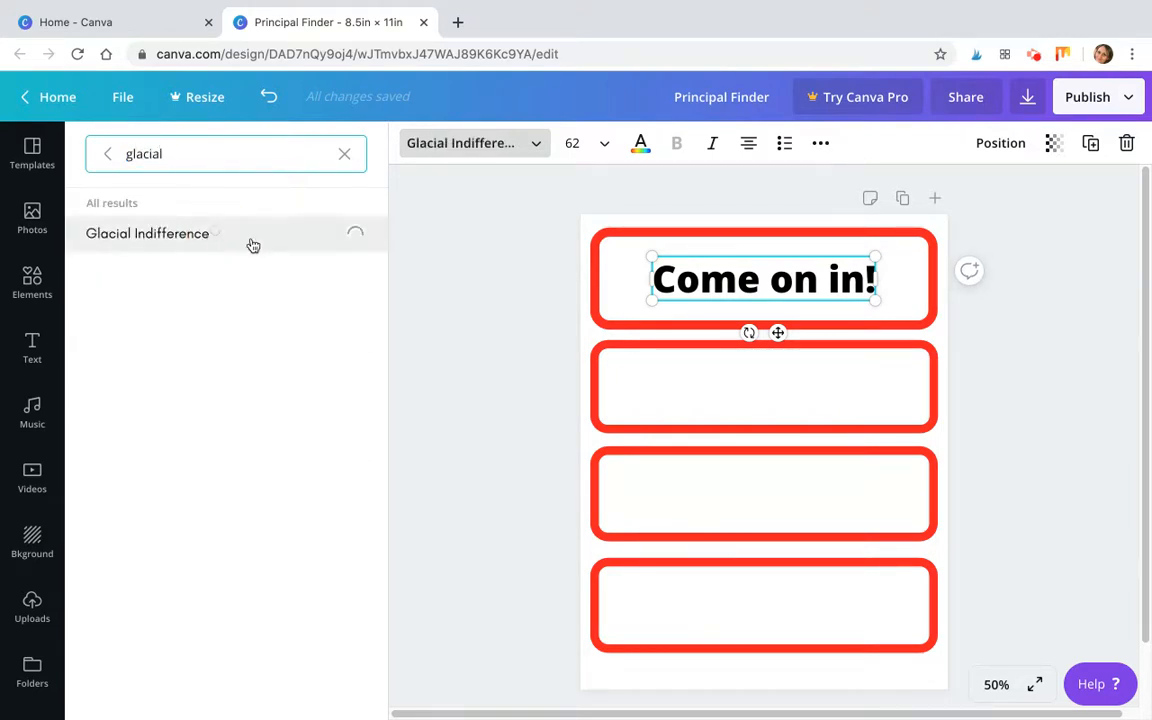
Enlarge the "Come on in!" heading to size 100 so it fills the inside of the first box
{"action": "left_click_drag", "start_coordinate": [654, 257], "coordinate": [605, 242]}
{"action": "left_click_drag", "start_coordinate": [860, 300], "coordinate": [912, 314]}
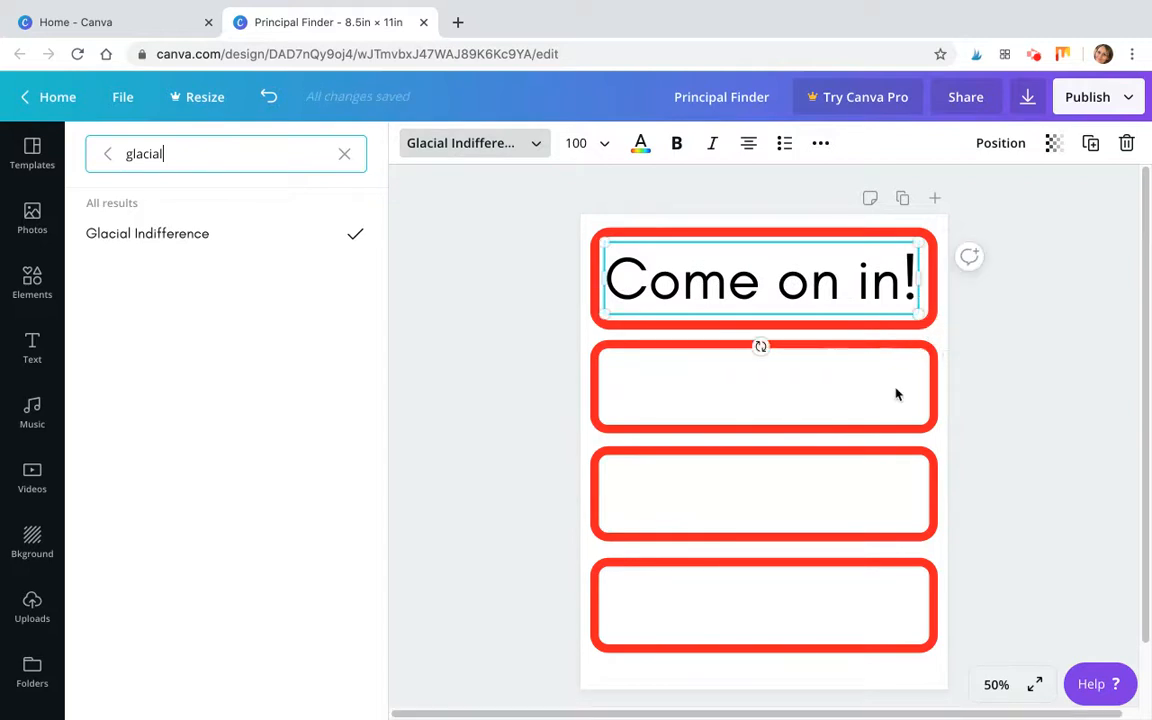
{"action": "key", "text": "Escape"}
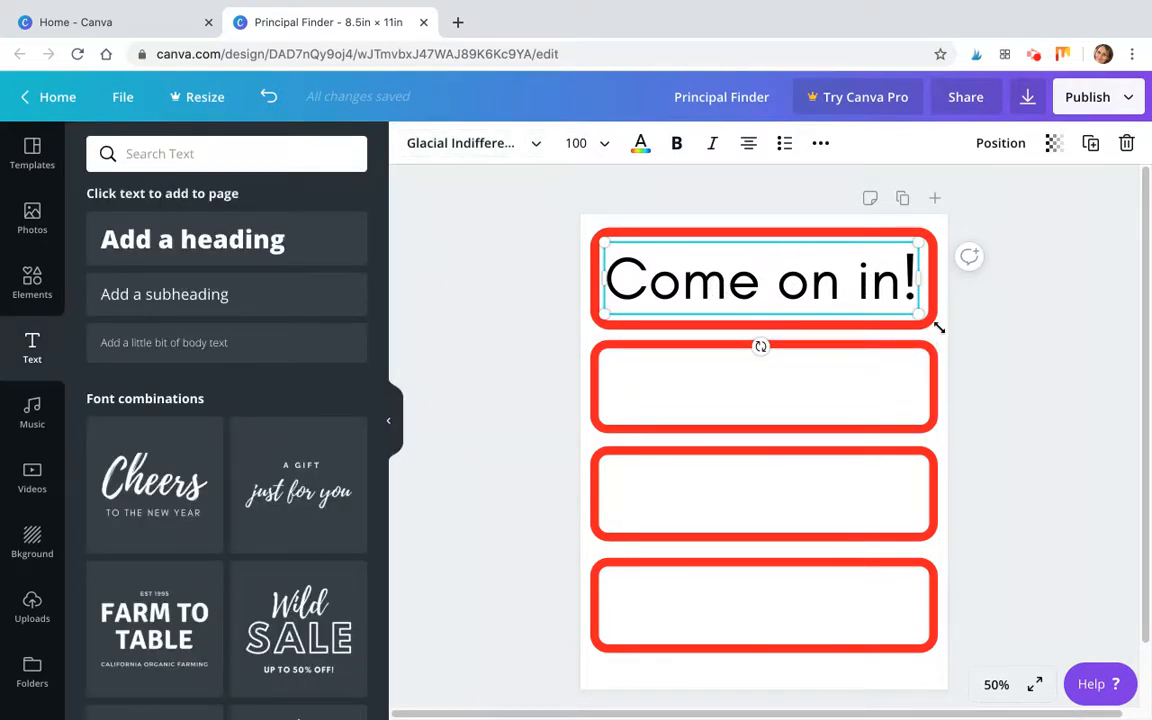
{"action": "left_click", "coordinate": [1022, 401]}
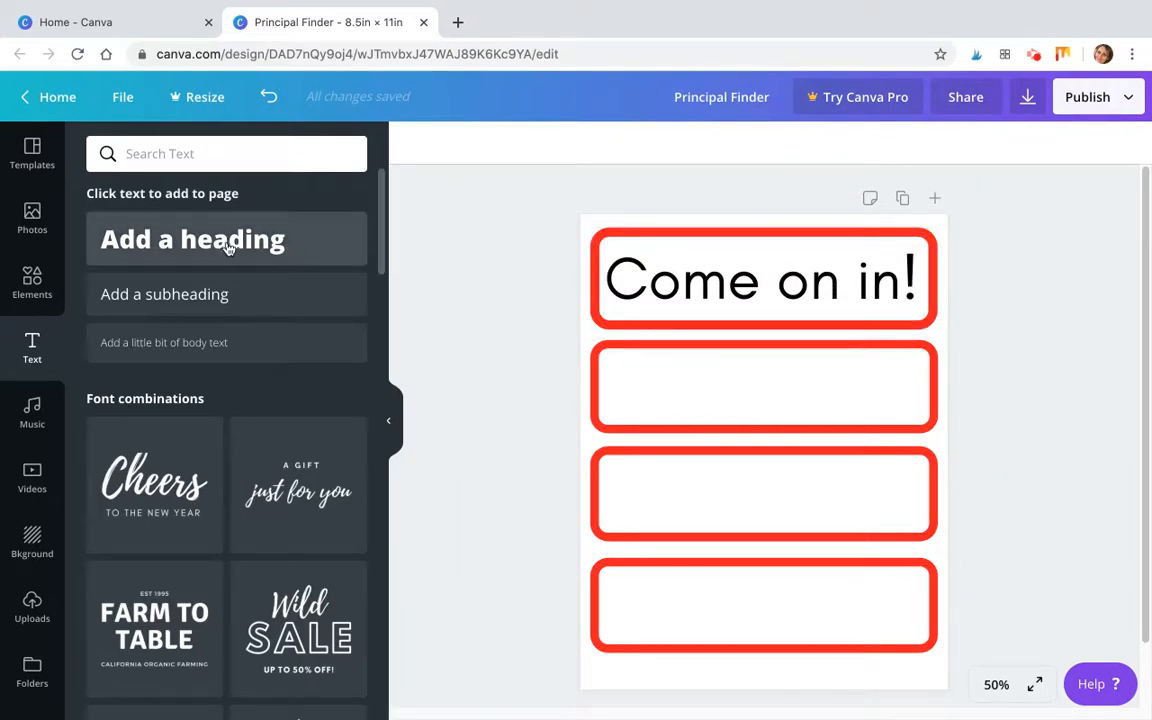
Duplicate the "Come on in!" heading into the second box and replace the copy's text with "In Classrooms"
{"action": "left_click", "coordinate": [746, 298]}
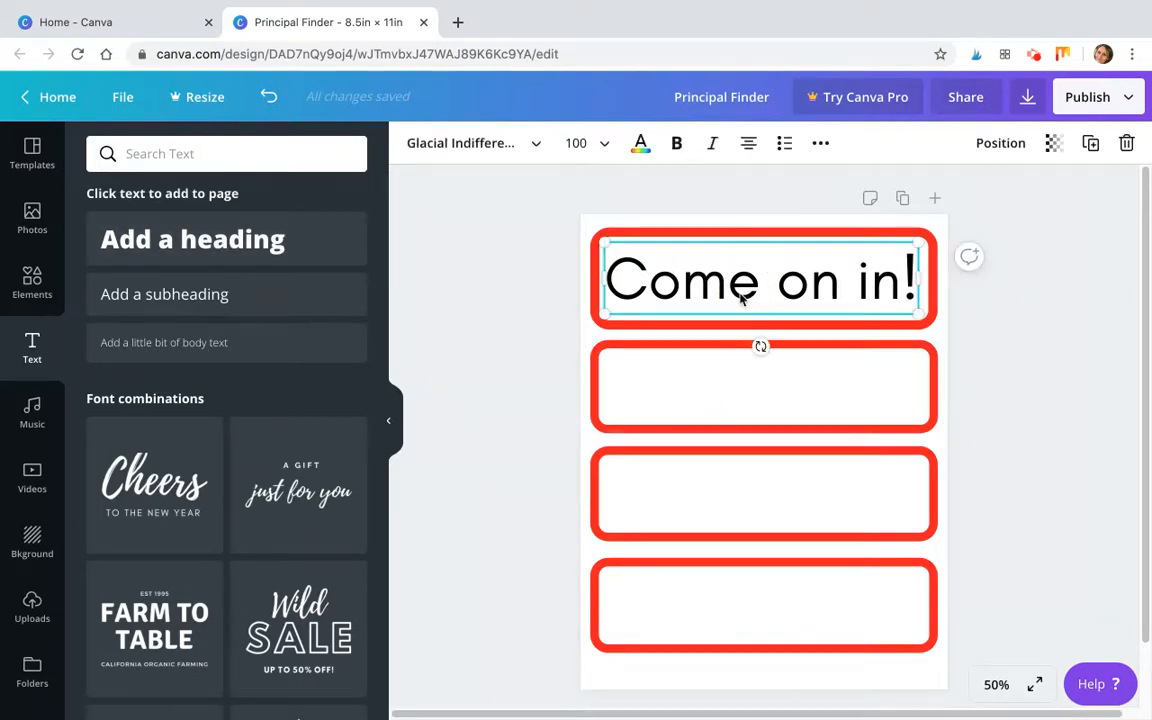
{"action": "left_click", "coordinate": [1090, 143]}
{"action": "left_click_drag", "start_coordinate": [790, 297], "coordinate": [785, 388]}
{"action": "left_click", "coordinate": [785, 388]}
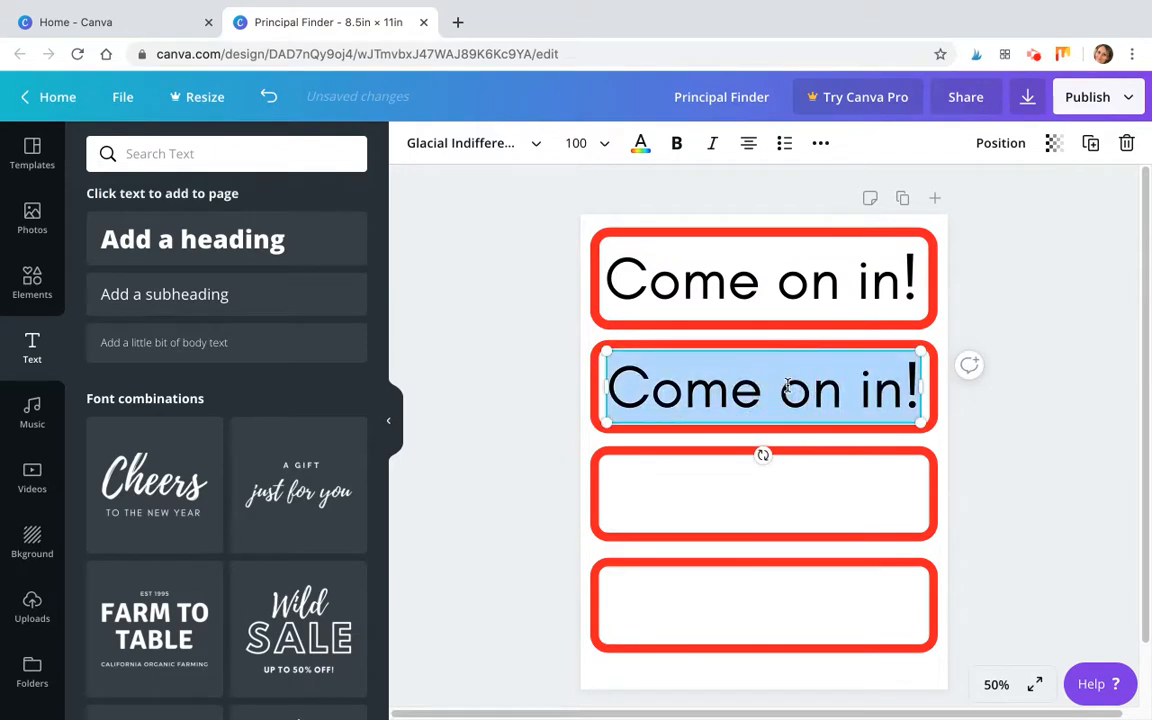
{"action": "type", "text": "In Classrooms"}
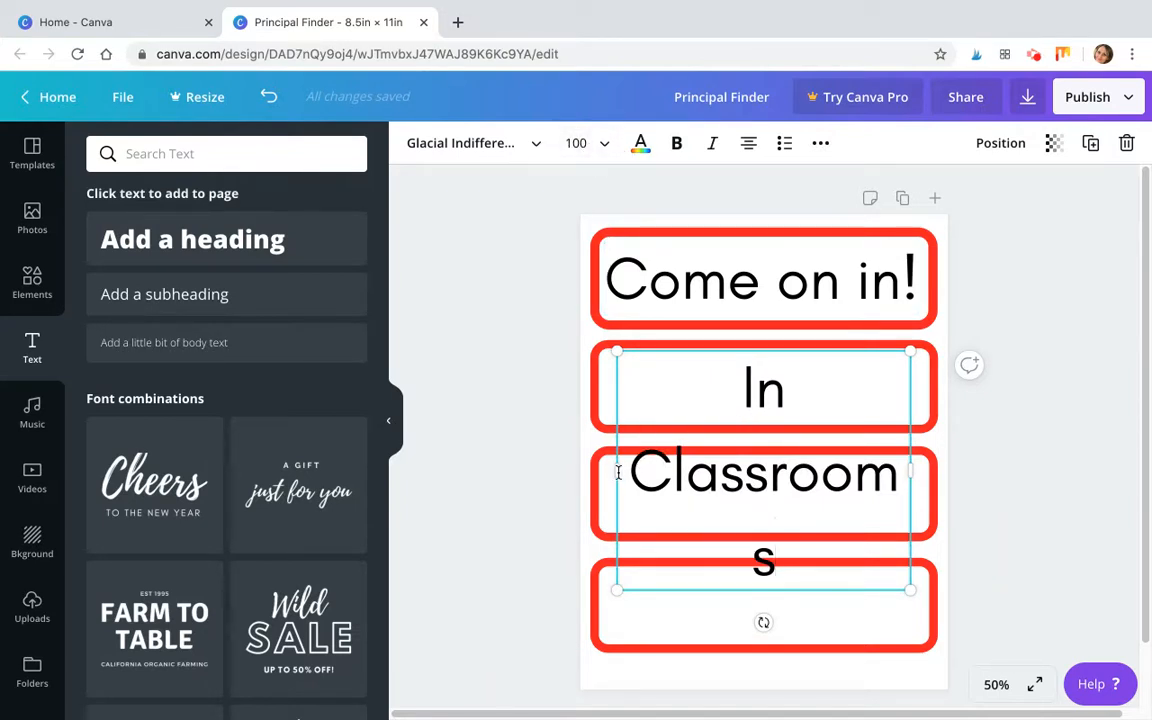
Widen the "In Classrooms" text frame so it fits on one line, and scale the text down to size 91.8
{"action": "left_click_drag", "start_coordinate": [615, 473], "coordinate": [547, 472]}
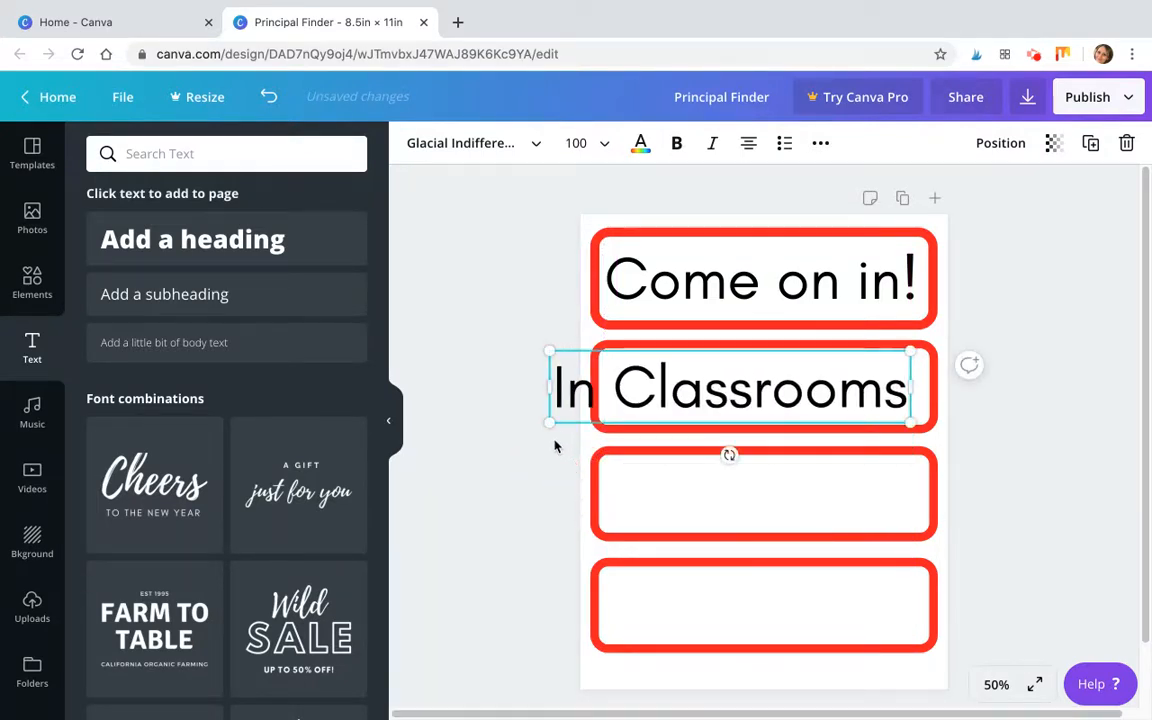
{"action": "mouse_move", "coordinate": [548, 424]}
{"action": "left_mouse_down"}
{"action": "mouse_move", "coordinate": [591, 420]}
{"action": "mouse_move", "coordinate": [569, 427]}
{"action": "left_mouse_up"}
{"action": "left_click", "coordinate": [624, 441]}
Centre the "In Classrooms" text horizontally and vertically inside the second box
{"action": "left_click_drag", "start_coordinate": [686, 393], "coordinate": [702, 397]}
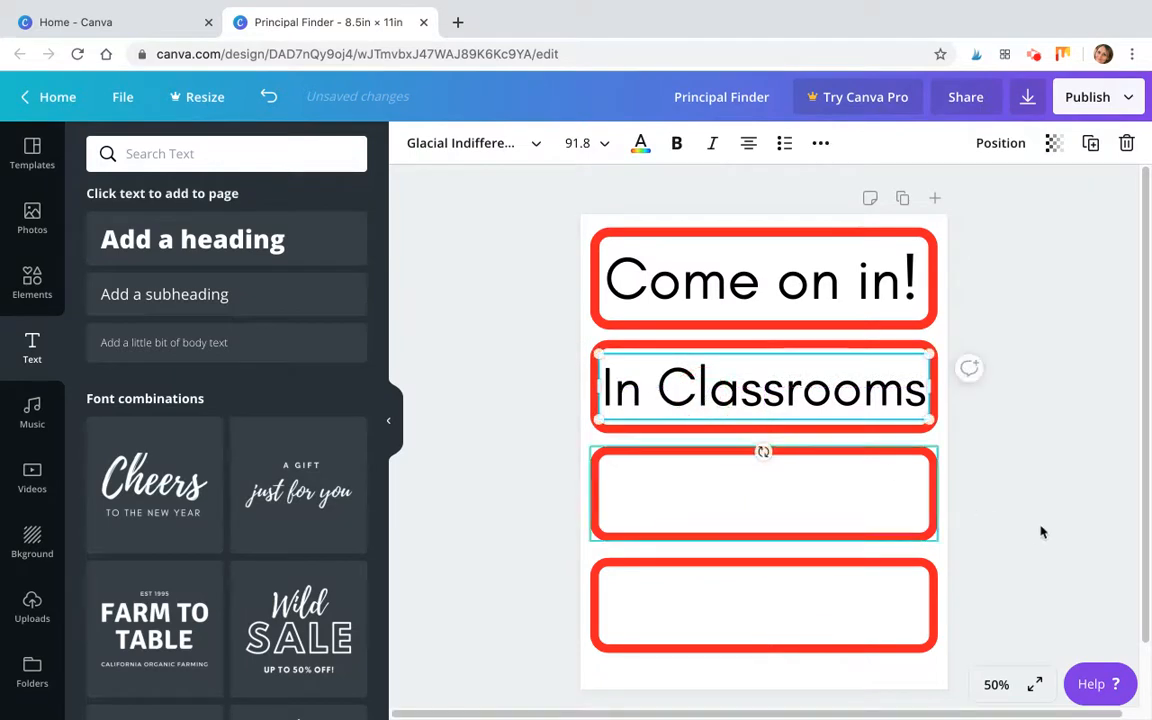
{"action": "left_click", "coordinate": [1042, 529]}
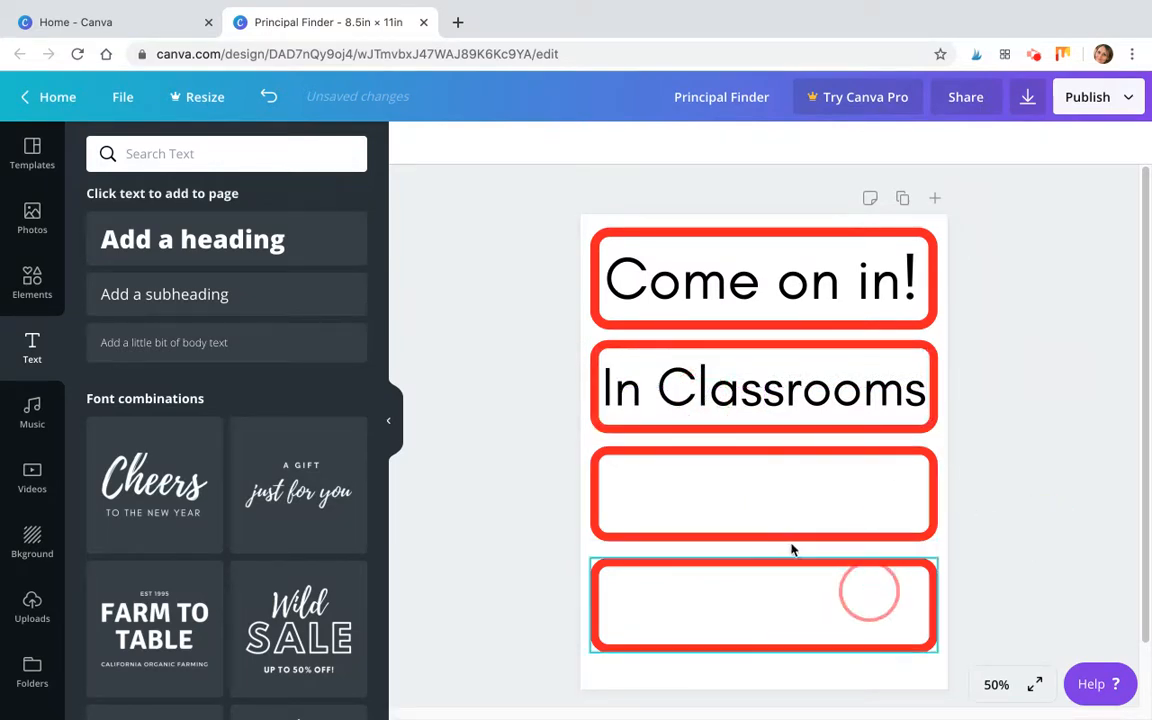
{"action": "left_click_drag", "start_coordinate": [789, 386], "coordinate": [789, 384]}
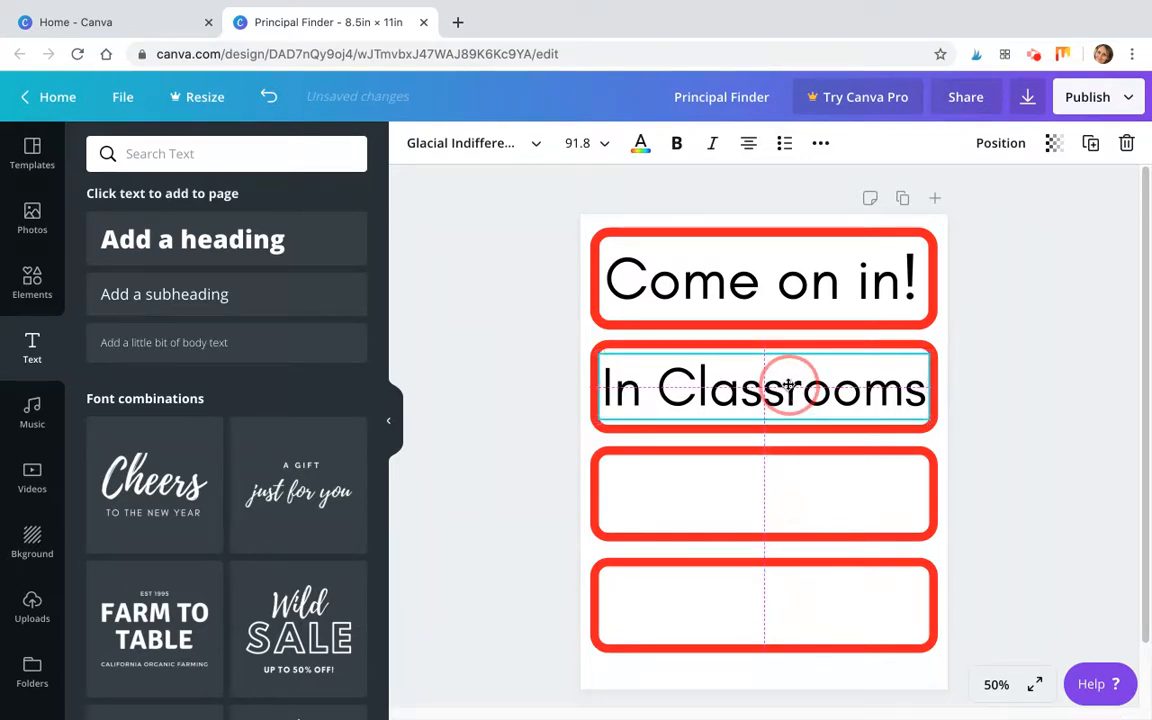
{"action": "left_click_drag", "start_coordinate": [789, 384], "coordinate": [789, 384]}
{"action": "left_click_drag", "start_coordinate": [789, 390], "coordinate": [789, 390]}
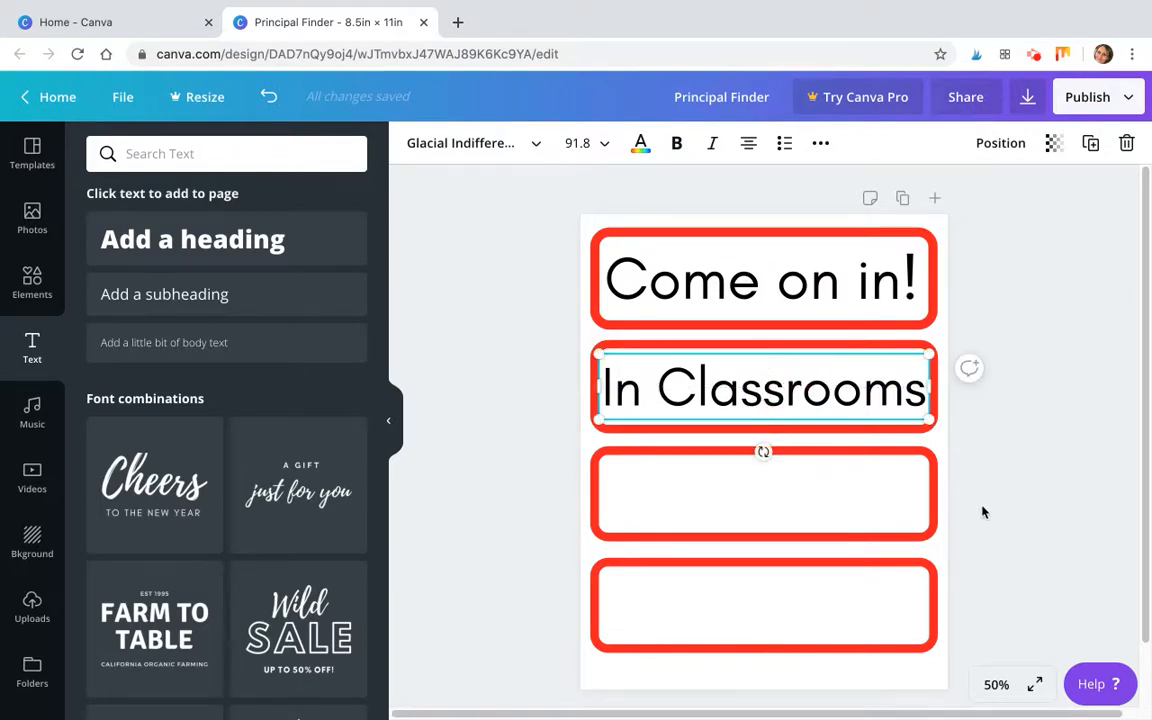
{"action": "left_click", "coordinate": [982, 512]}
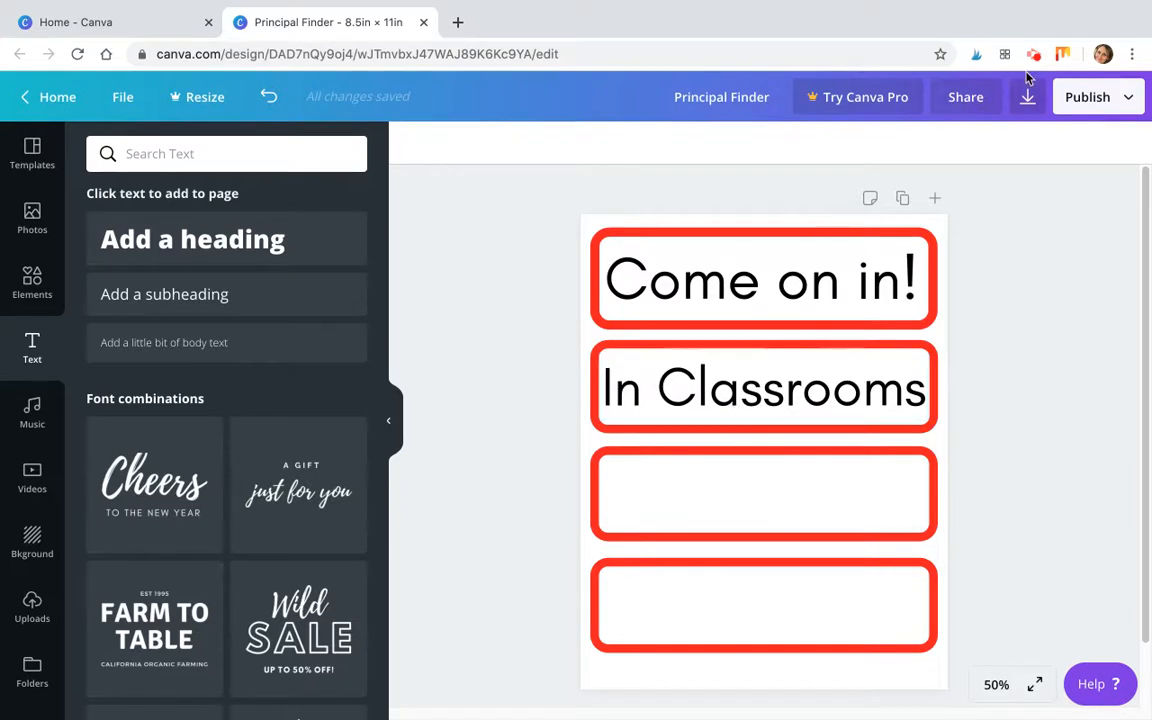
Duplicate the "In Classrooms" text into the third box and replace the copy's text with "Outside"
{"action": "left_click", "coordinate": [805, 388]}
{"action": "left_click_drag", "start_coordinate": [765, 405], "coordinate": [766, 494]}
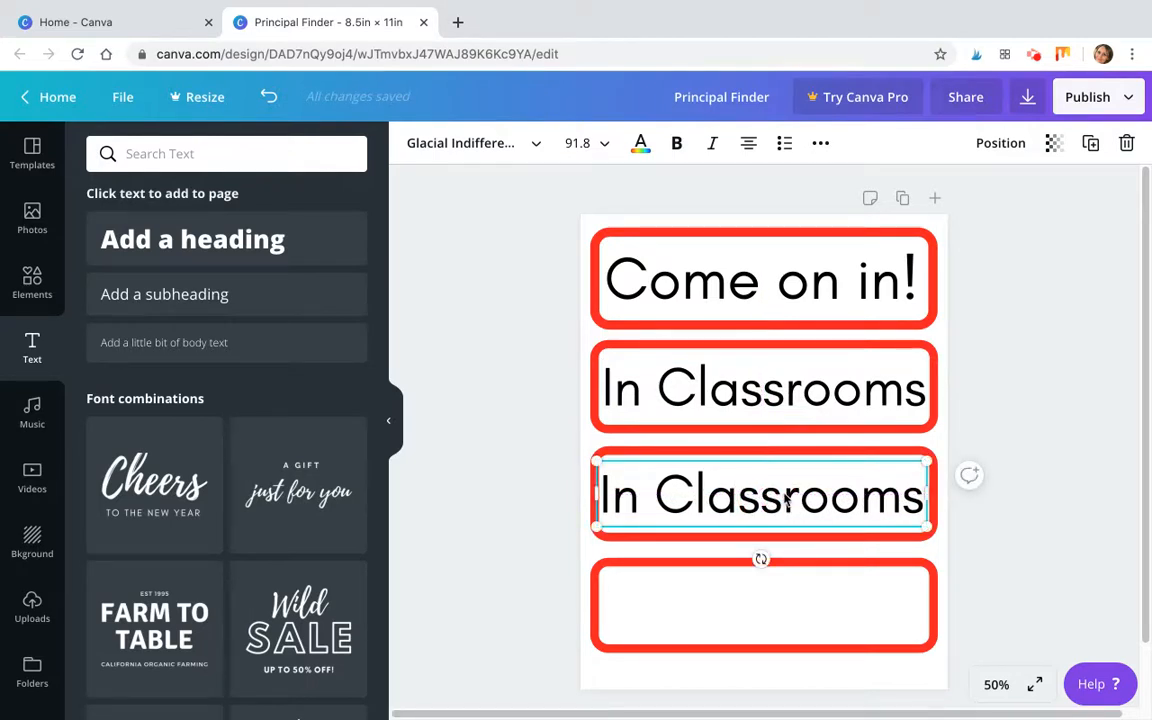
{"action": "triple_click", "coordinate": [786, 498]}
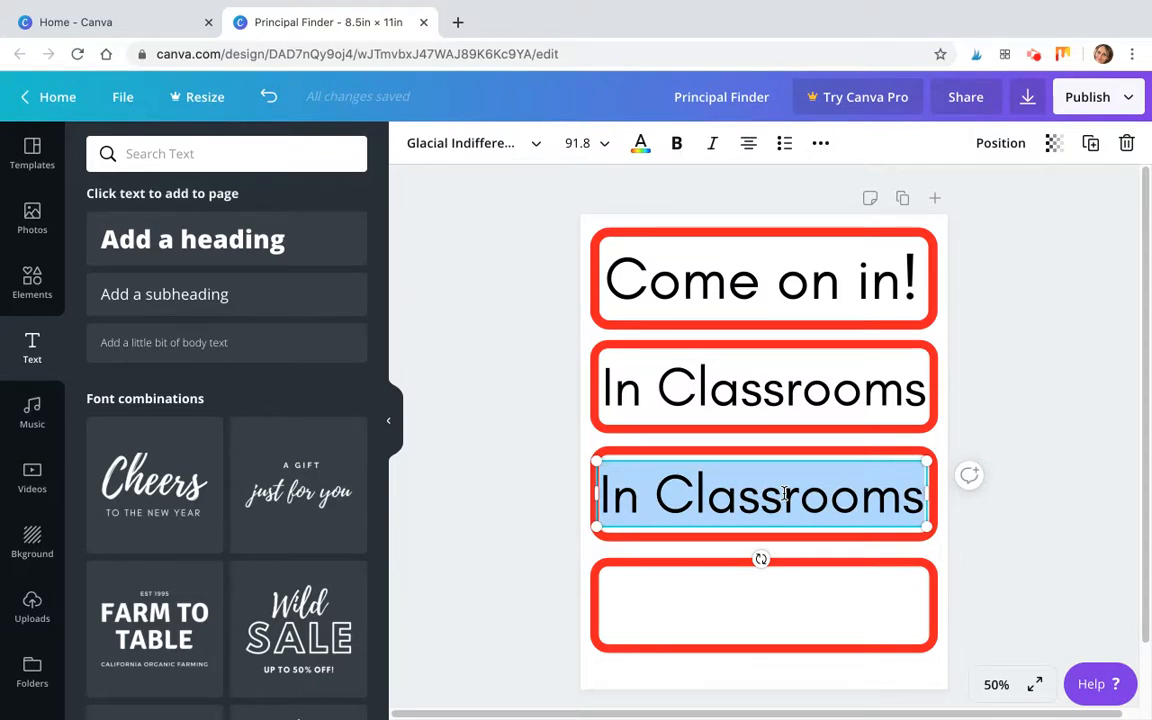
{"action": "type", "text": "Outside"}
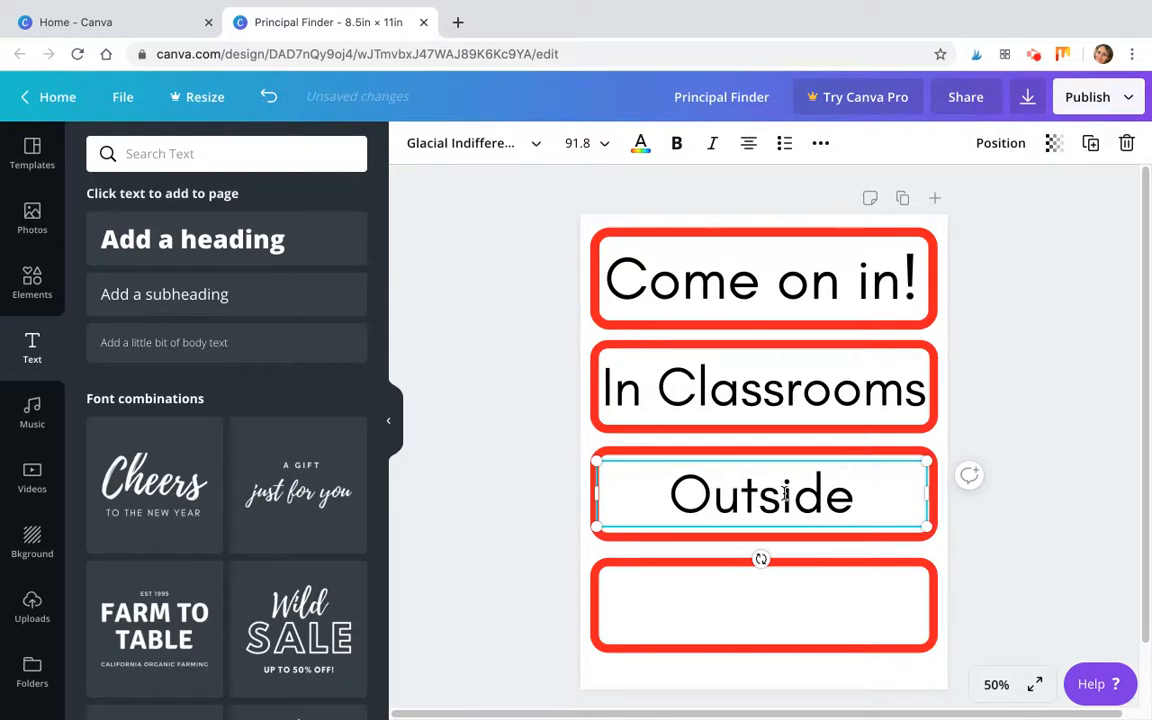
Narrow the "Outside" text frame, enlarge the text to size 100 and centre it inside the third box
{"action": "left_click_drag", "start_coordinate": [928, 490], "coordinate": [818, 456]}
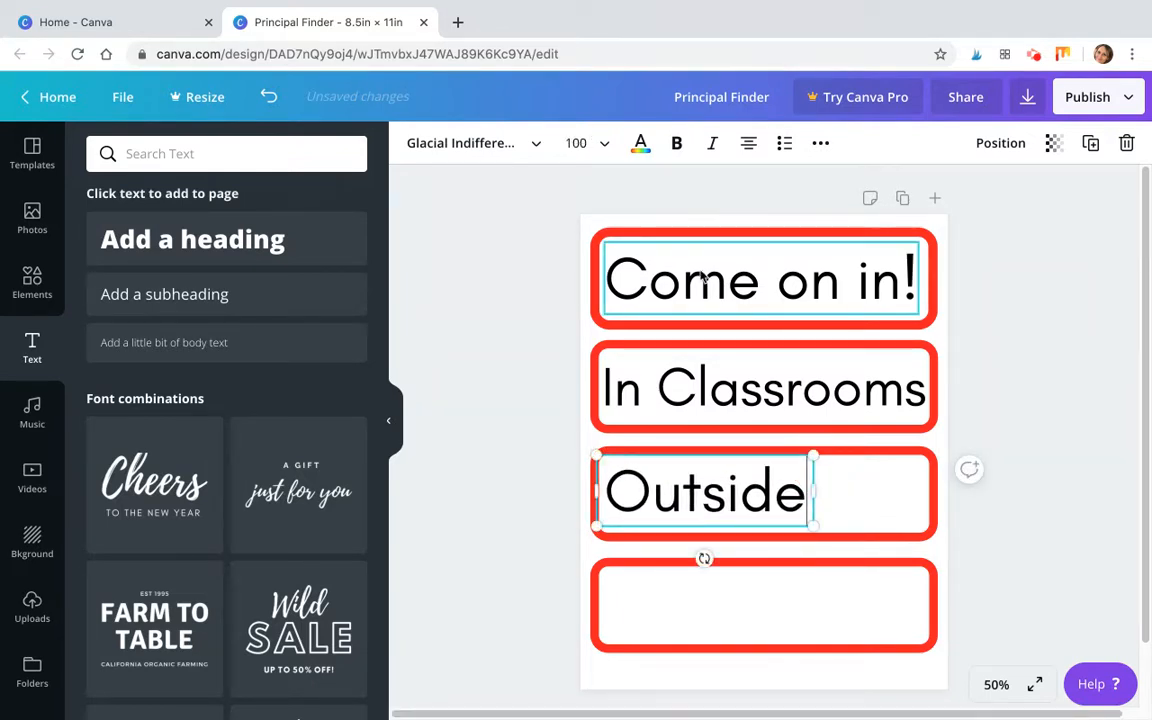
{"action": "left_click_drag", "start_coordinate": [717, 455], "coordinate": [765, 459]}
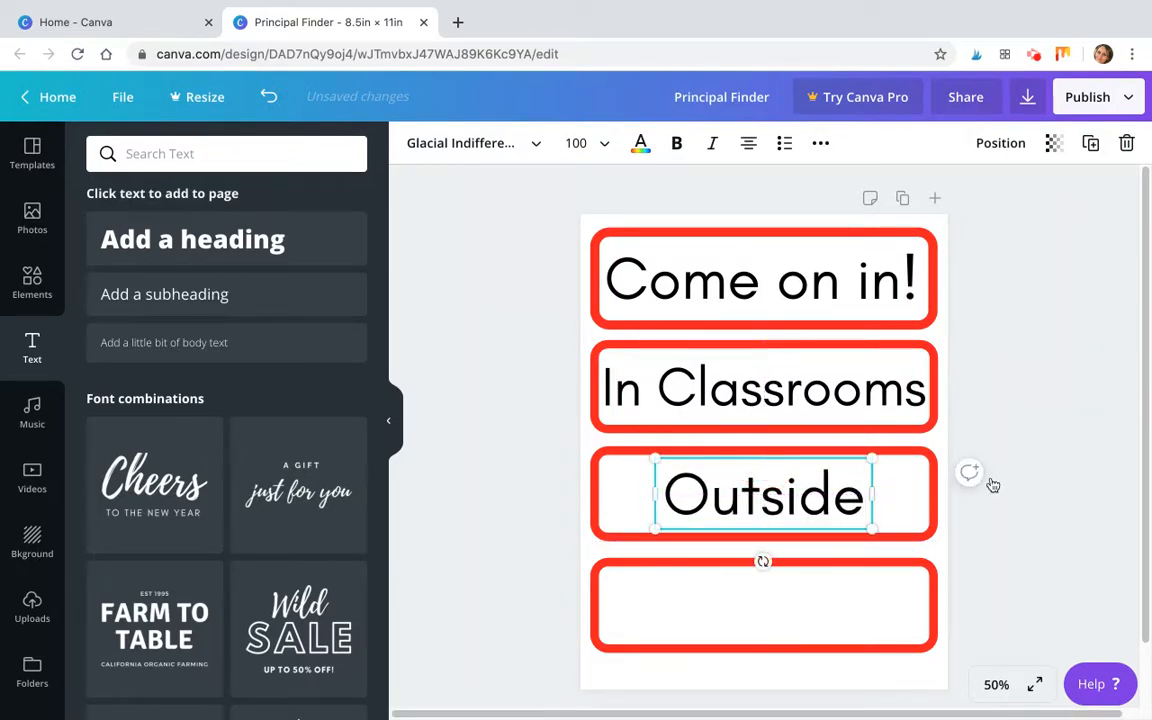
Duplicate the "In Classrooms" text into the fourth box and replace the copy's text with "Unavailable"
{"action": "left_click", "coordinate": [887, 404]}
{"action": "left_click", "coordinate": [1090, 143]}
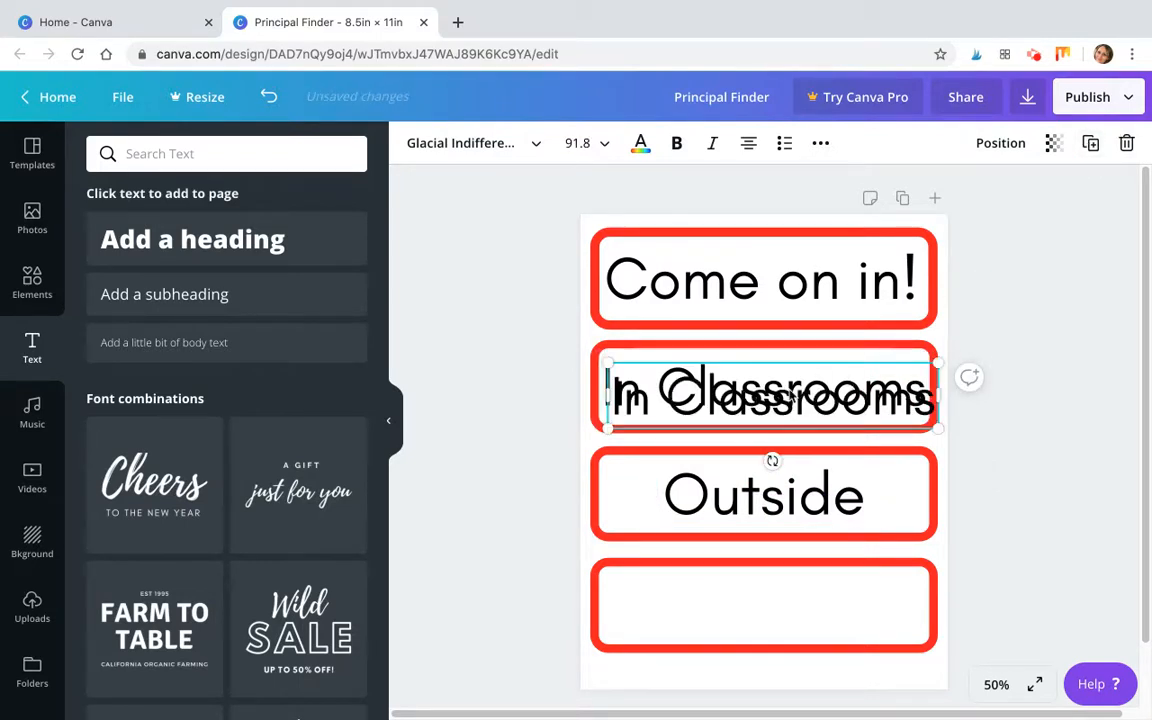
{"action": "left_click_drag", "start_coordinate": [766, 447], "coordinate": [764, 606]}
{"action": "double_click", "coordinate": [763, 606]}
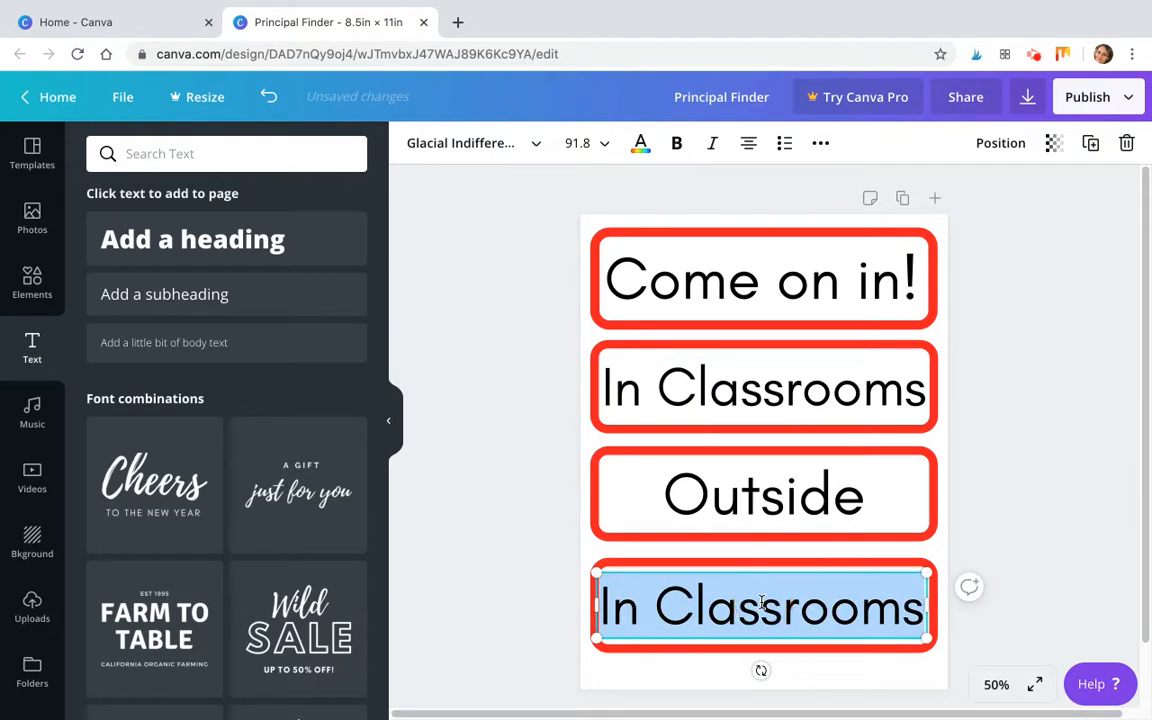
{"action": "type", "text": "Unavailable"}
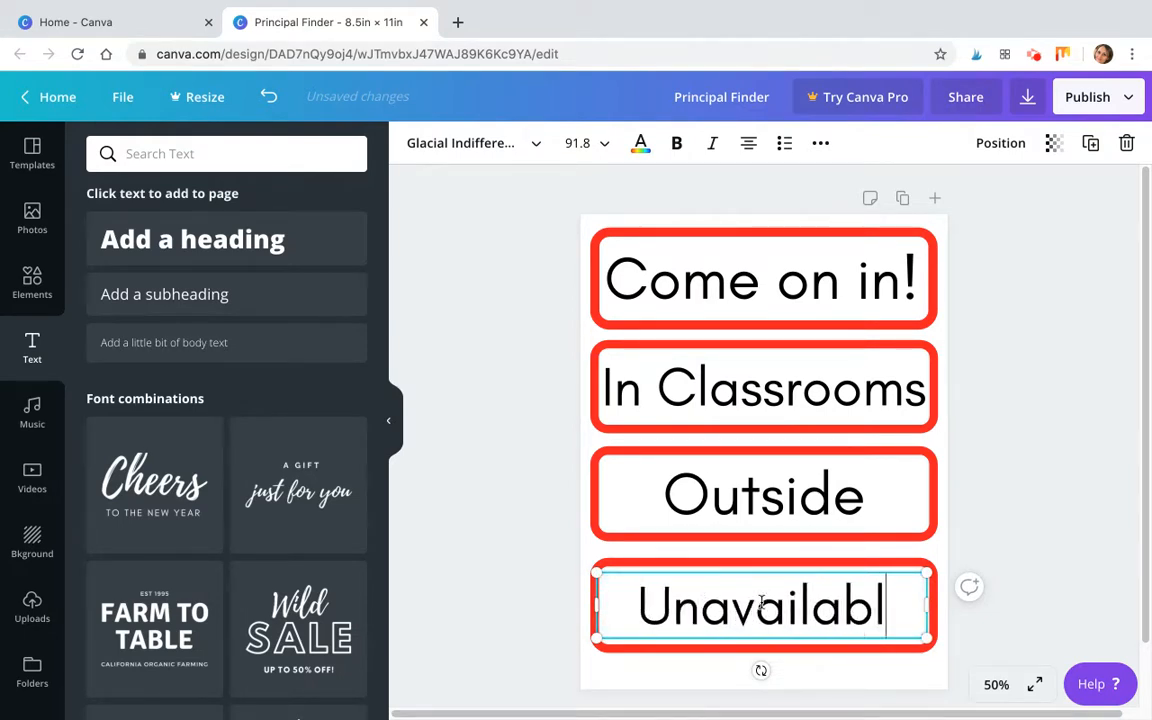
Centre the "Unavailable" text horizontally inside the fourth box
{"action": "left_click", "coordinate": [1047, 517]}
{"action": "left_click_drag", "start_coordinate": [711, 620], "coordinate": [712, 619]}
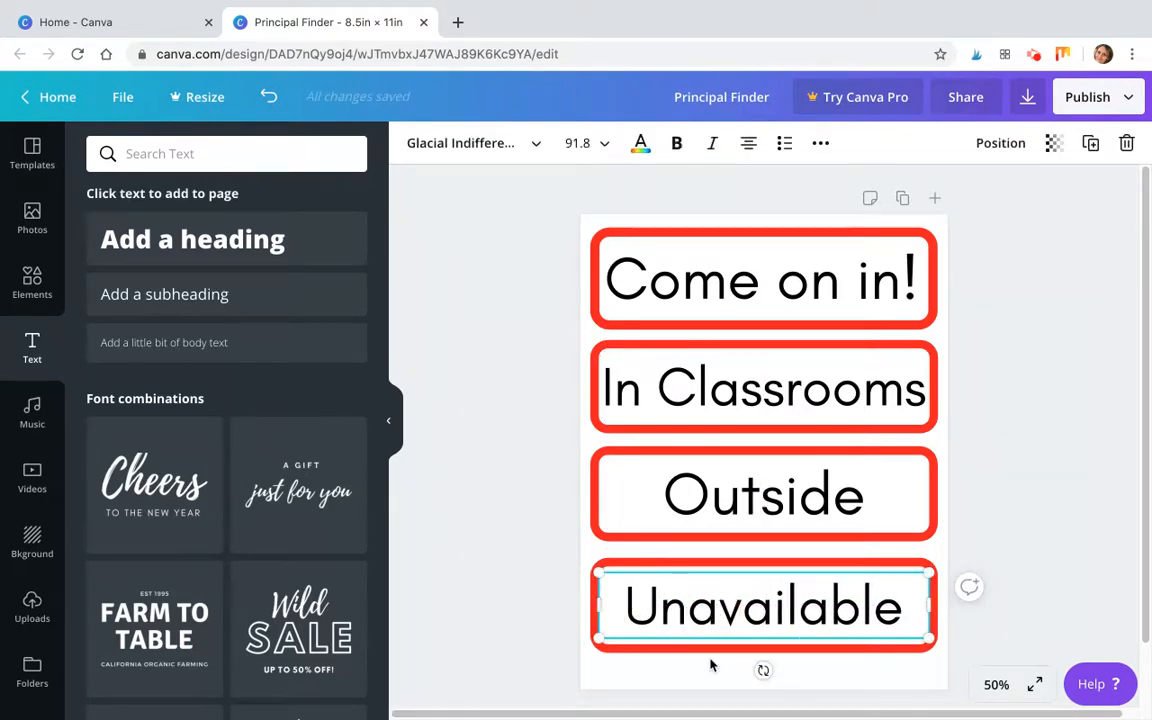
{"action": "left_click", "coordinate": [1031, 619]}
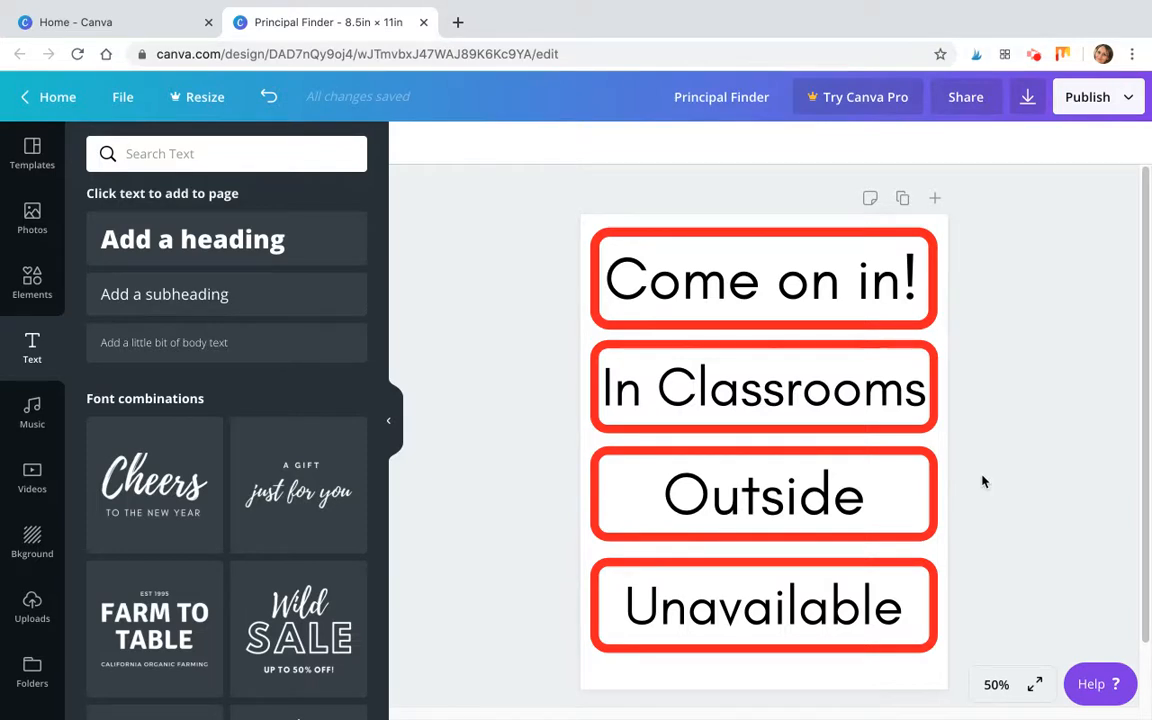
{"action": "left_click_drag", "start_coordinate": [540, 378], "coordinate": [692, 388]}
{"action": "left_click_drag", "start_coordinate": [670, 202], "coordinate": [578, 682]}
{"action": "left_click", "coordinate": [1031, 316]}
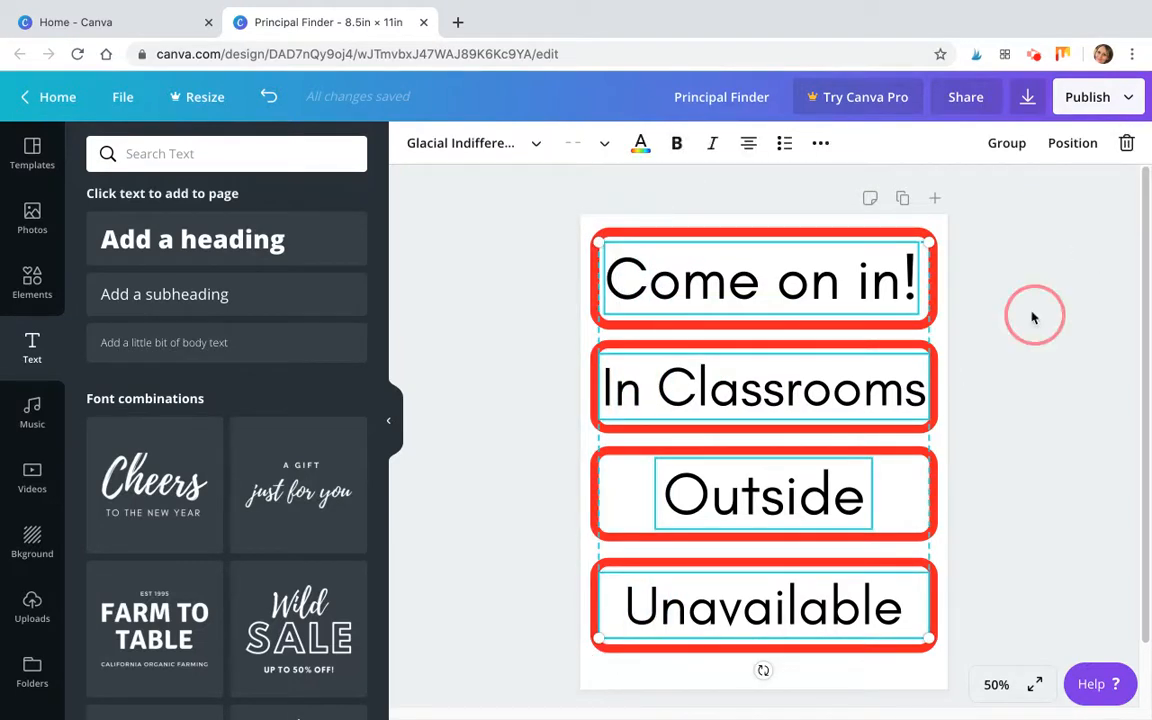
Unlock all four red-bordered boxes on the page
{"action": "left_click", "coordinate": [930, 237]}
{"action": "left_click", "coordinate": [1090, 143]}
{"action": "left_click", "coordinate": [935, 418]}
{"action": "left_click", "coordinate": [1090, 143]}
{"action": "left_click", "coordinate": [936, 496]}
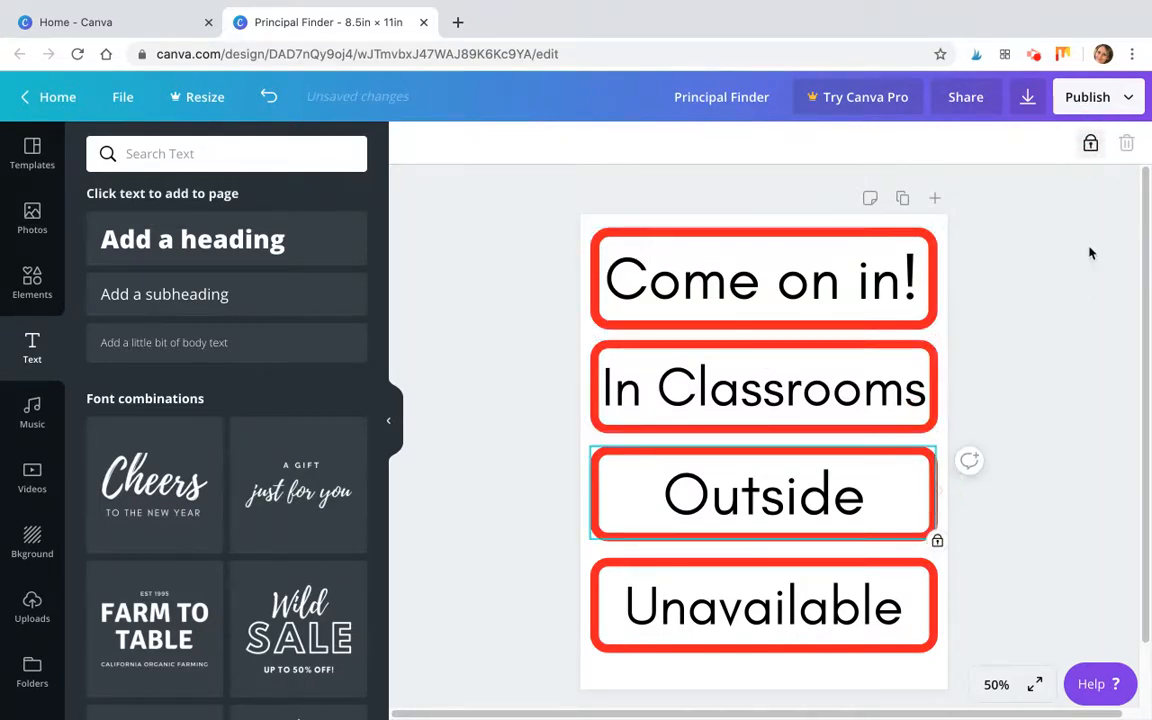
{"action": "left_click", "coordinate": [1090, 143]}
{"action": "left_click", "coordinate": [936, 614]}
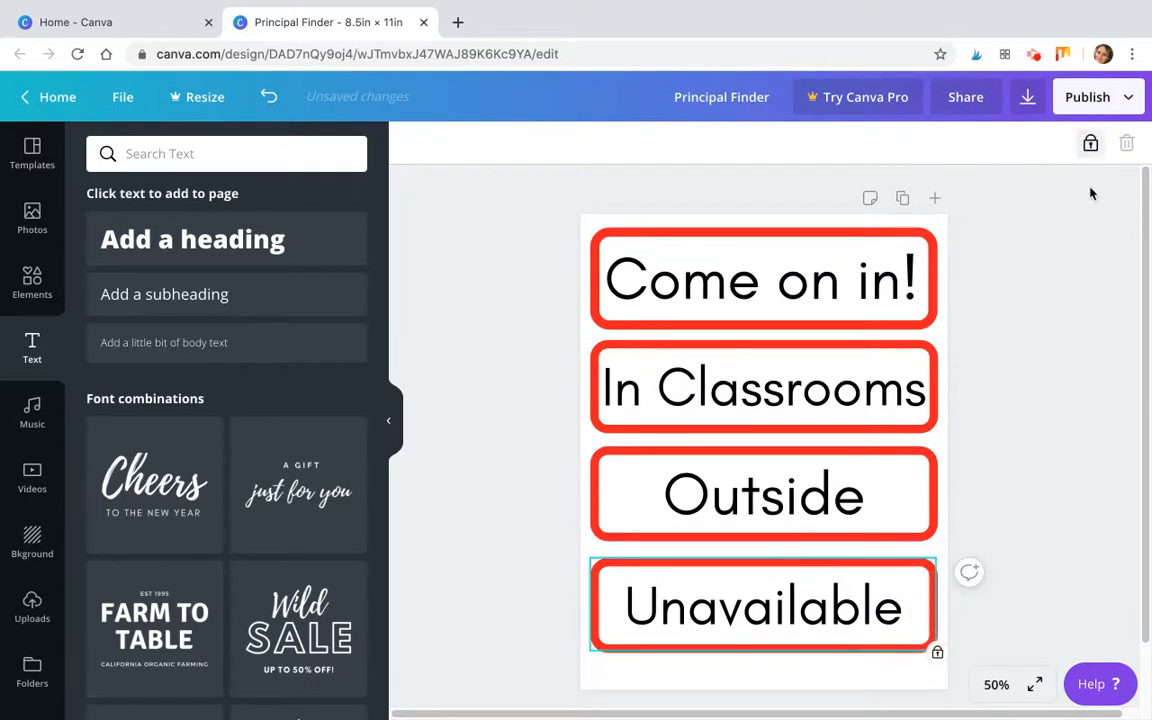
{"action": "left_click", "coordinate": [1090, 143]}
{"action": "left_click", "coordinate": [1036, 470]}
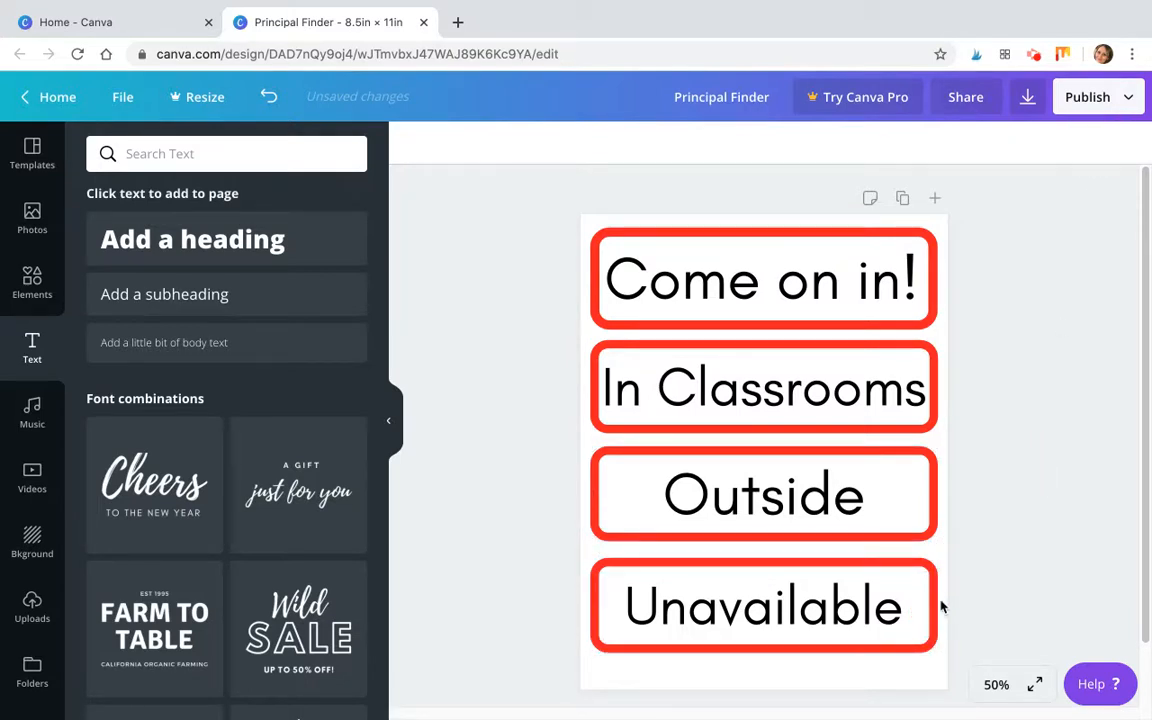
Scale the "Unavailable" box and its text down together to about half the width, keeping them at the page's lower left
{"action": "left_click_drag", "start_coordinate": [1029, 562], "coordinate": [826, 630]}
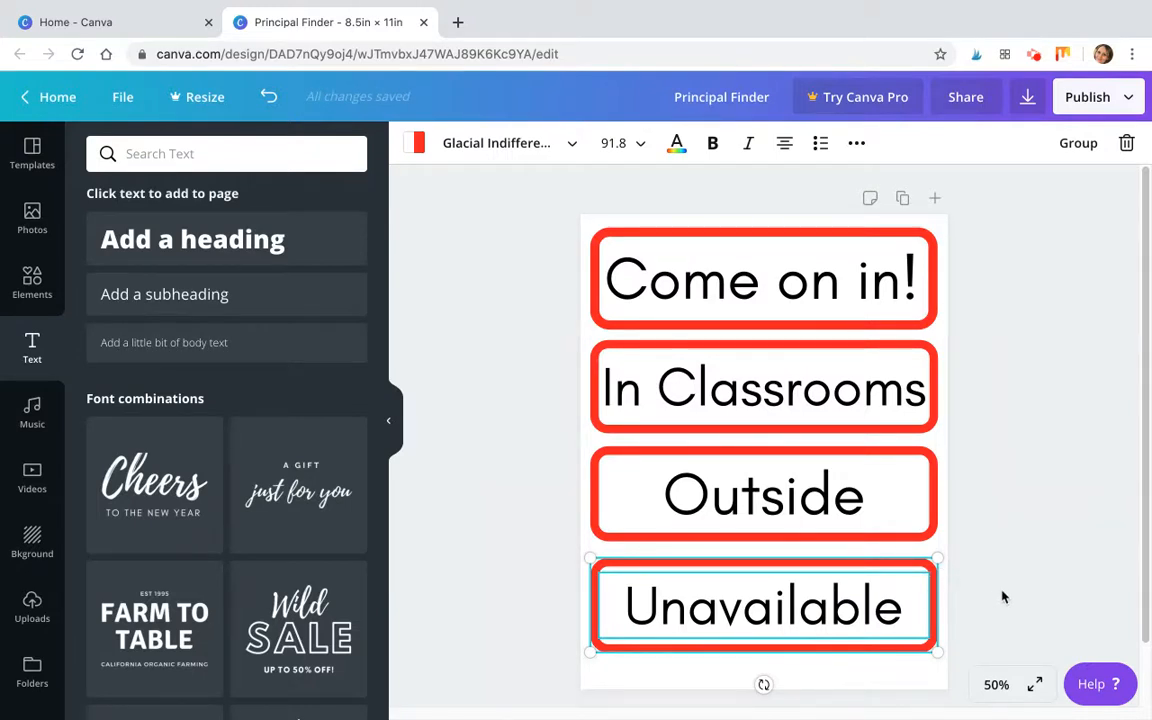
{"action": "left_click", "coordinate": [1003, 597]}
{"action": "left_click_drag", "start_coordinate": [1003, 597], "coordinate": [790, 632]}
{"action": "left_click_drag", "start_coordinate": [936, 560], "coordinate": [750, 625]}
{"action": "left_click", "coordinate": [1012, 594]}
Scale the "Outside" box and its text down together to text size 50.7 and place them beside the "Unavailable" box
{"action": "left_click_drag", "start_coordinate": [564, 458], "coordinate": [751, 491]}
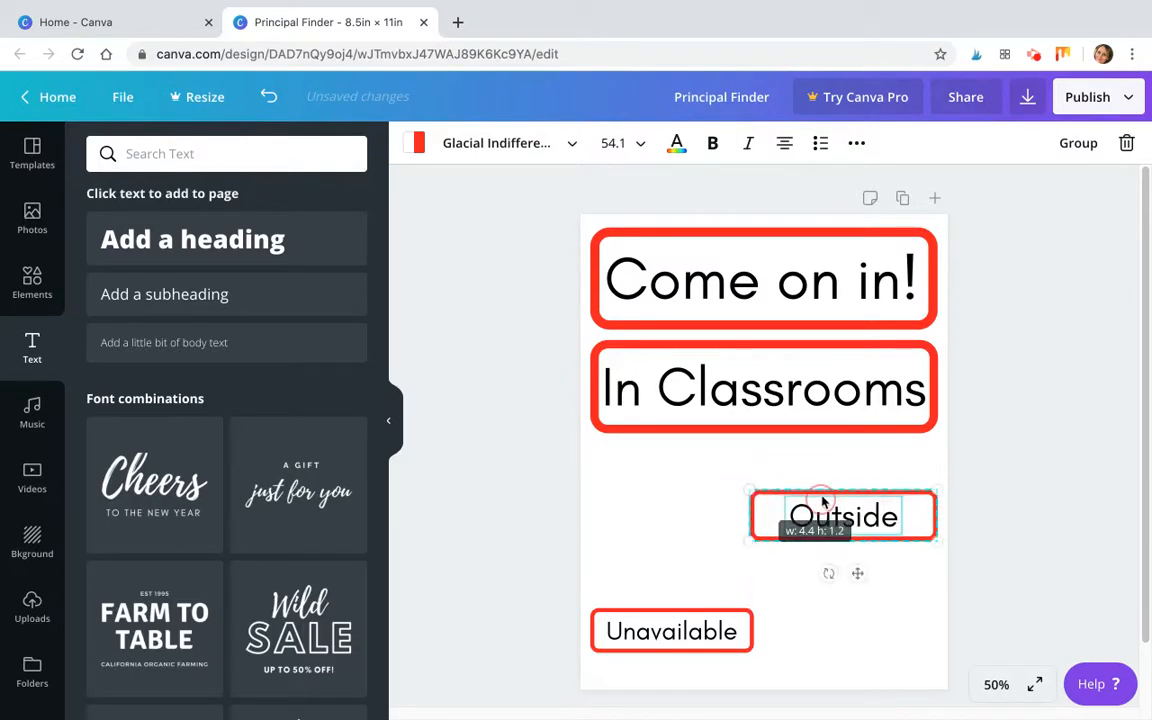
{"action": "left_click", "coordinate": [826, 492]}
{"action": "left_click_drag", "start_coordinate": [812, 539], "coordinate": [837, 604]}
{"action": "left_click_drag", "start_coordinate": [761, 605], "coordinate": [778, 609]}
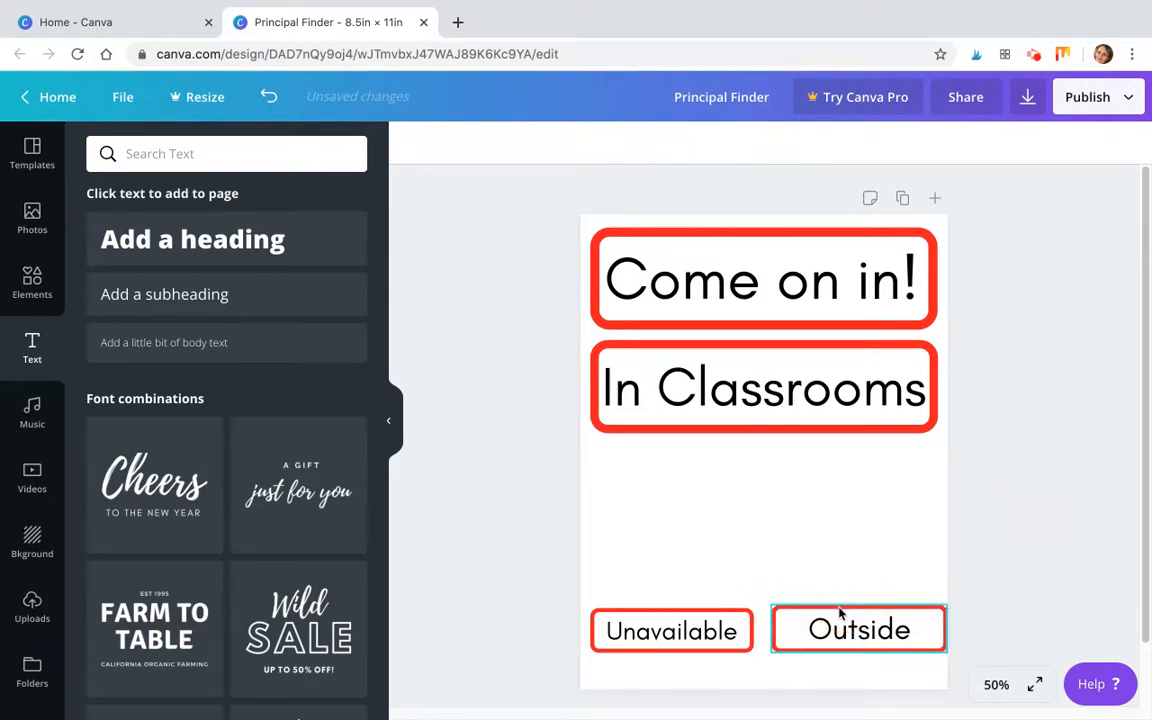
Shift the "Outside" box and its text together so they align with the right edge of the boxes above
{"action": "left_click", "coordinate": [830, 609]}
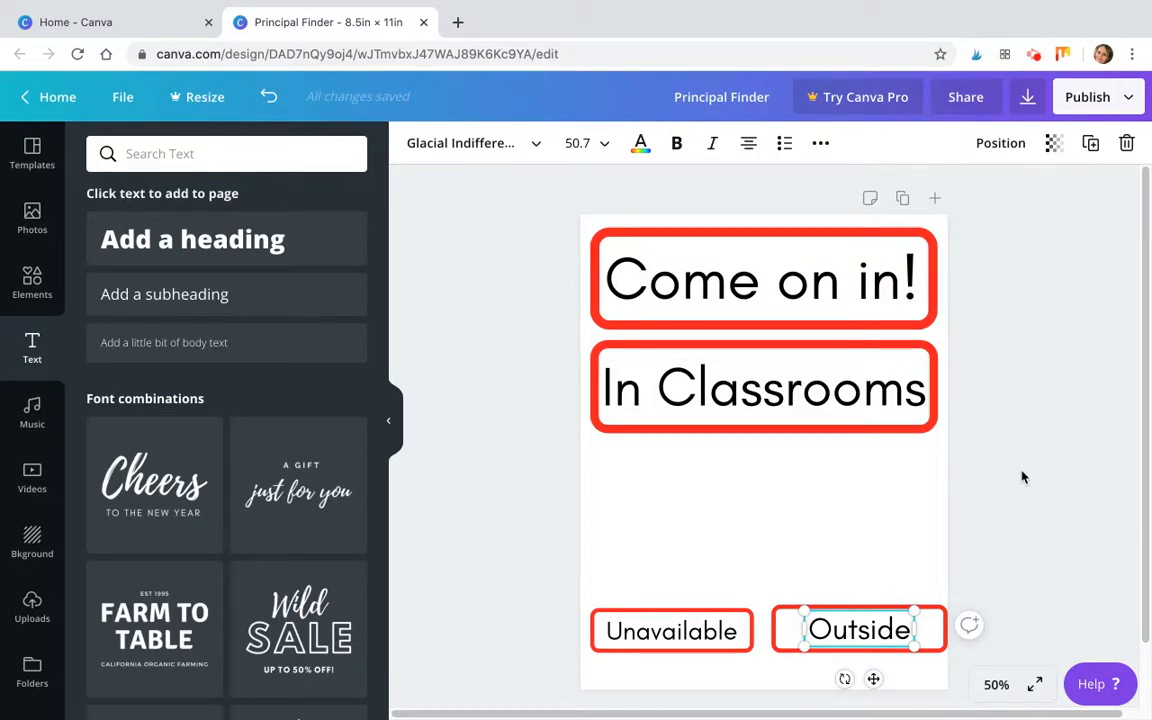
{"action": "left_click", "coordinate": [929, 574]}
{"action": "left_click", "coordinate": [913, 608]}
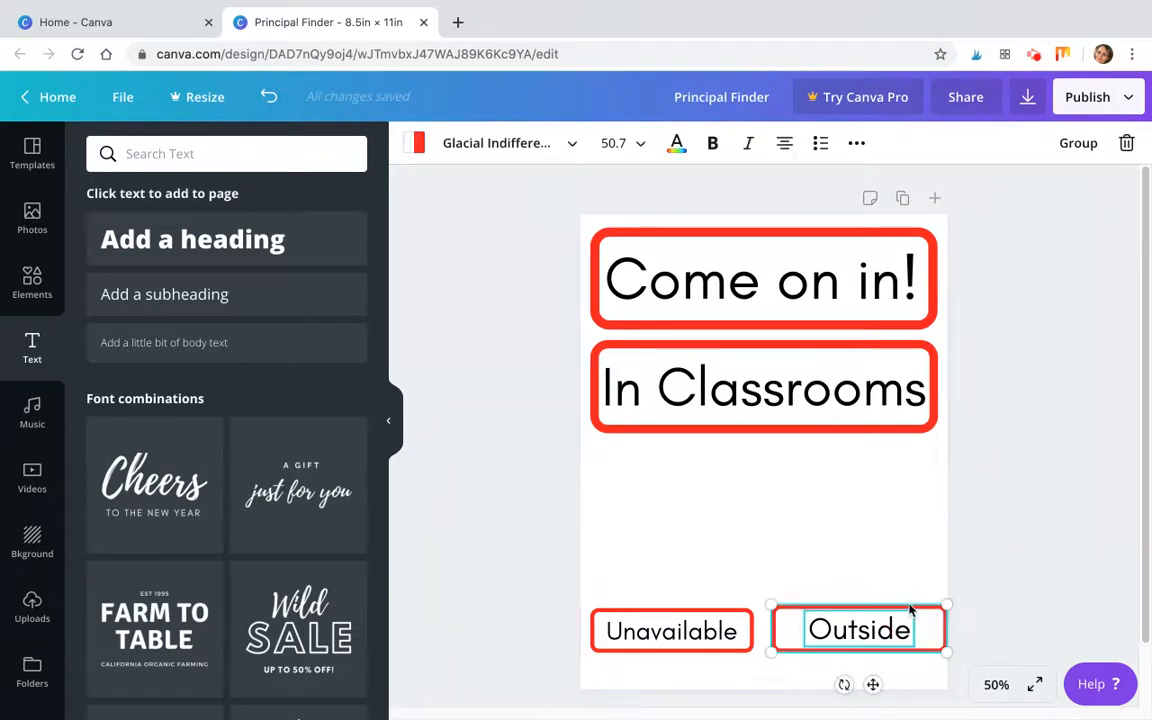
{"action": "left_click_drag", "start_coordinate": [911, 657], "coordinate": [900, 652]}
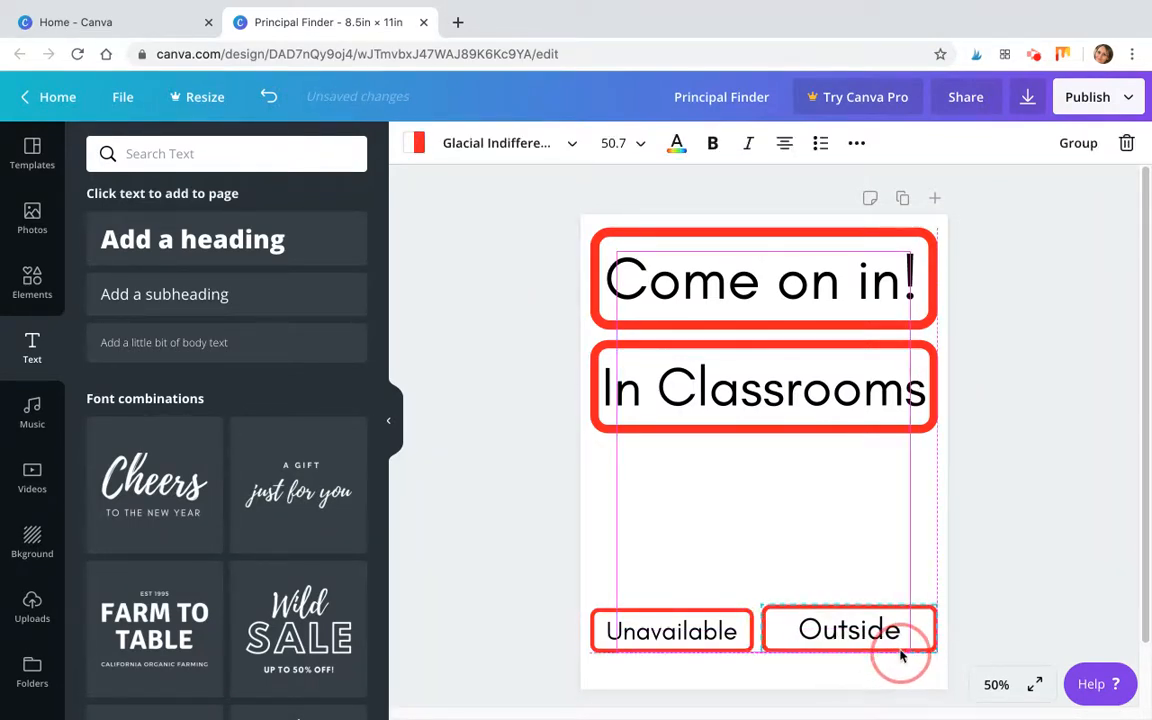
{"action": "left_click", "coordinate": [1088, 360]}
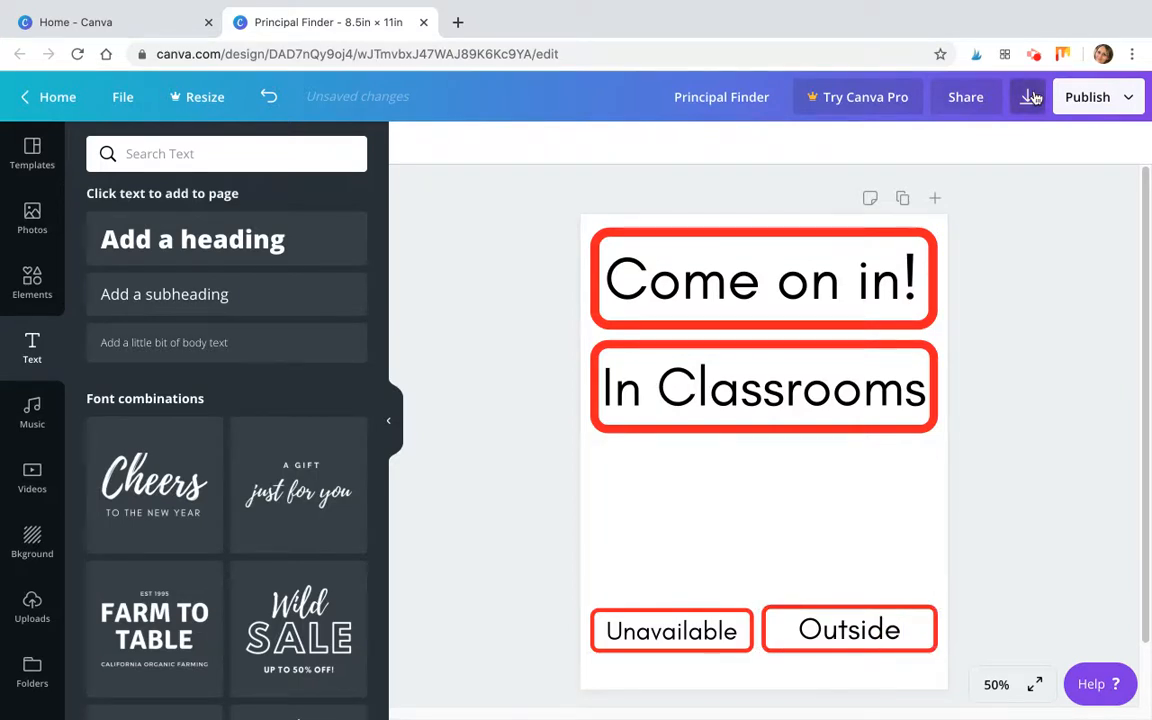
Examine the download file types, including PDF Print, and close the download options without downloading
{"action": "left_click", "coordinate": [1032, 97]}
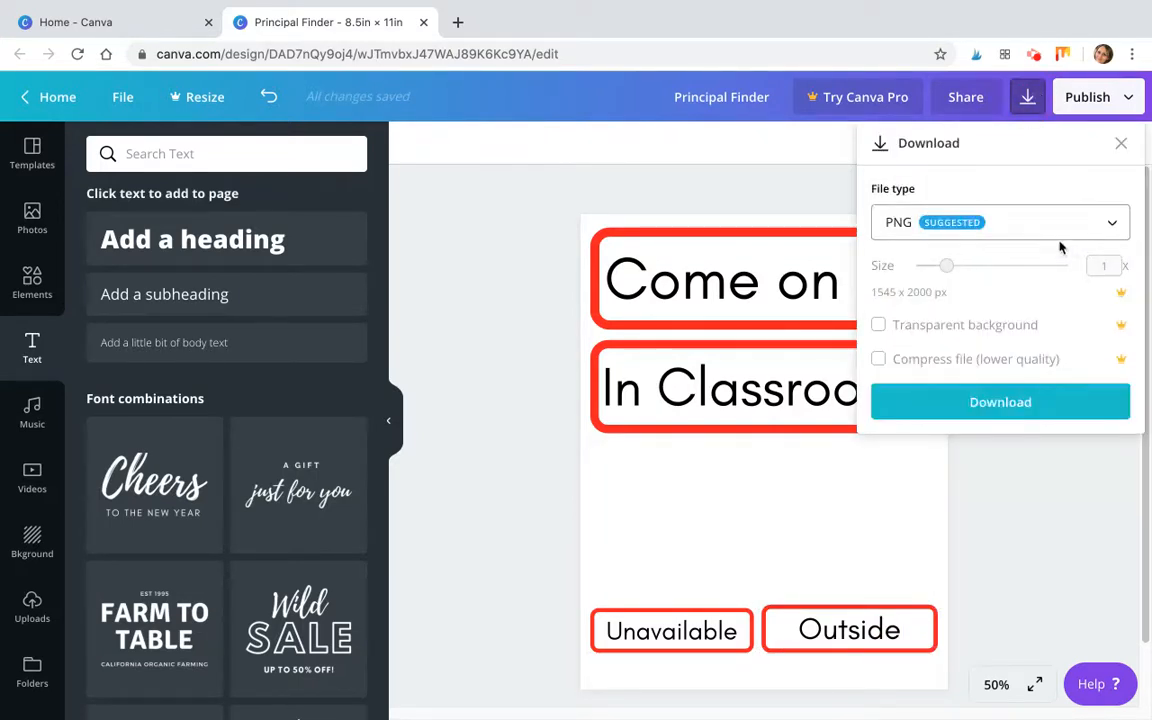
{"action": "left_click", "coordinate": [1093, 232]}
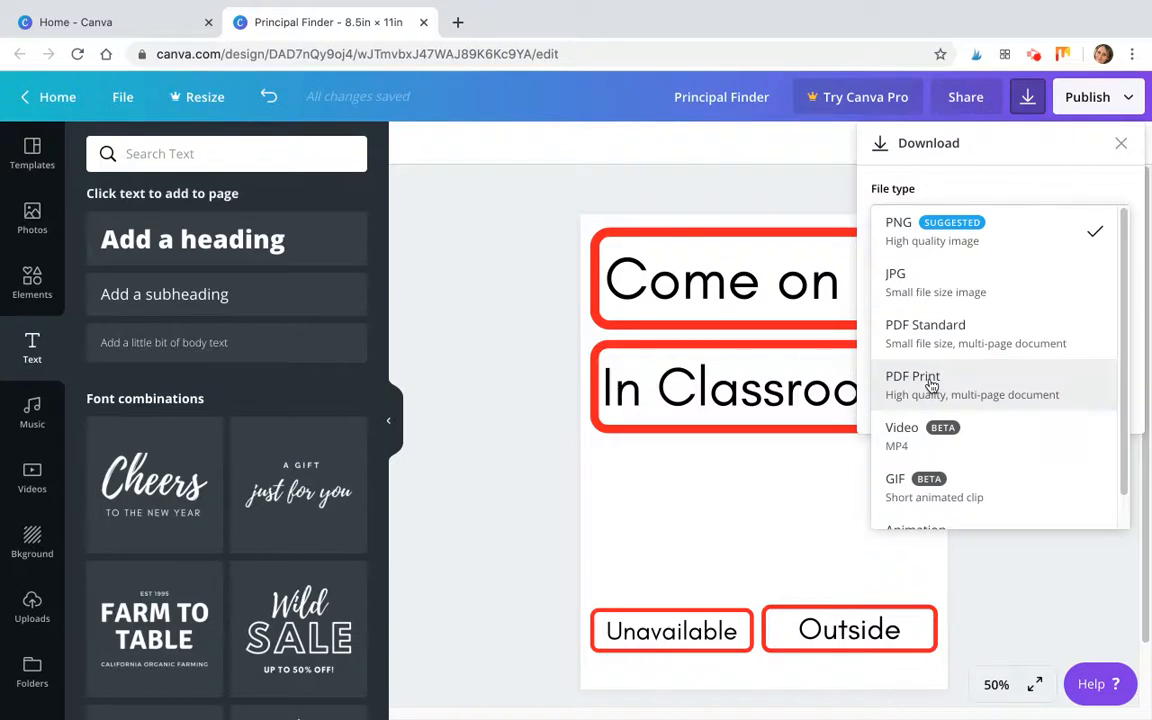
{"action": "left_click", "coordinate": [1023, 564]}
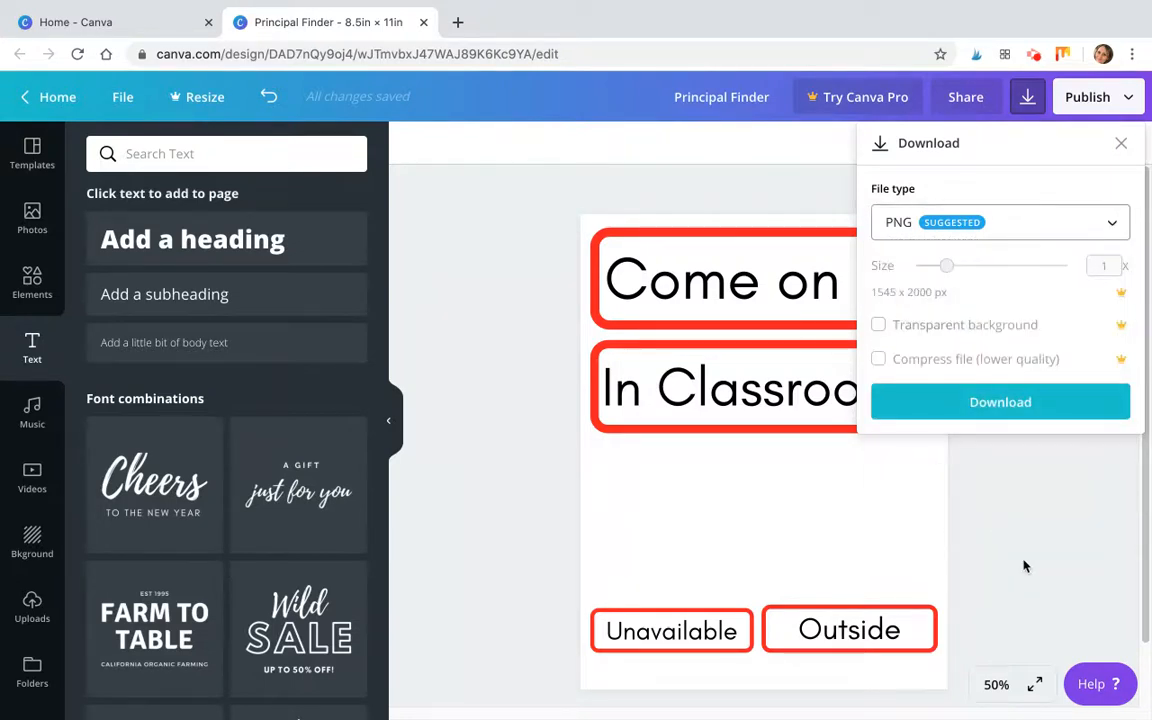
{"action": "left_click", "coordinate": [1074, 497]}
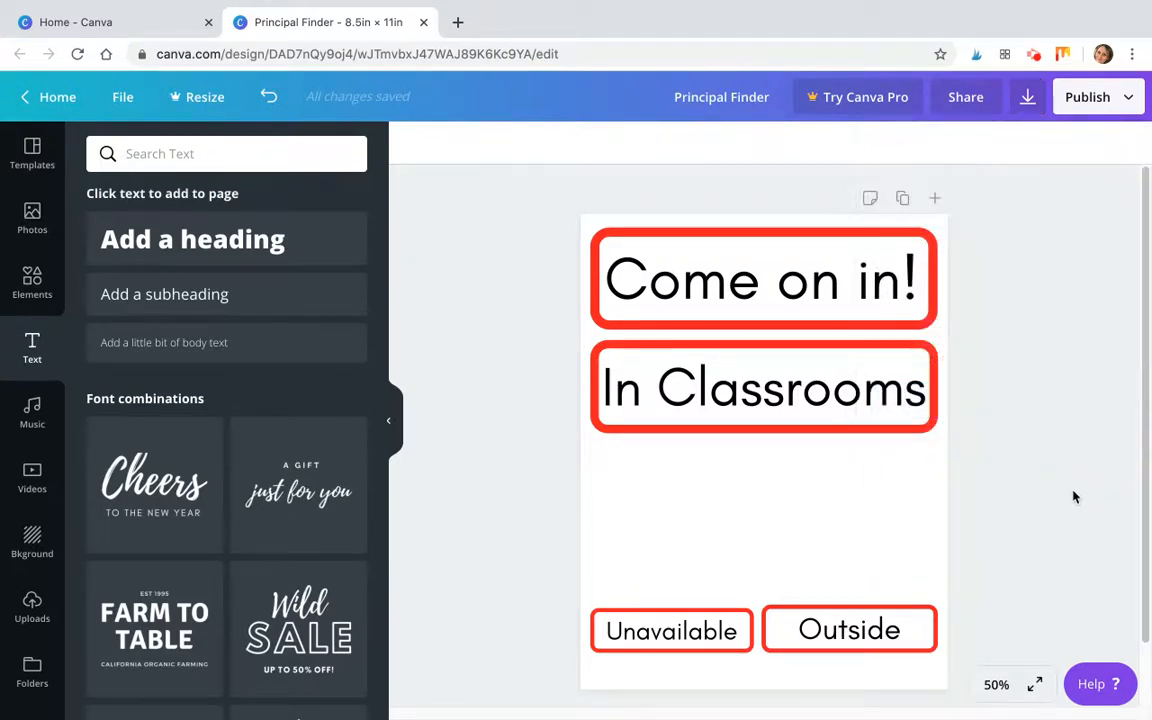